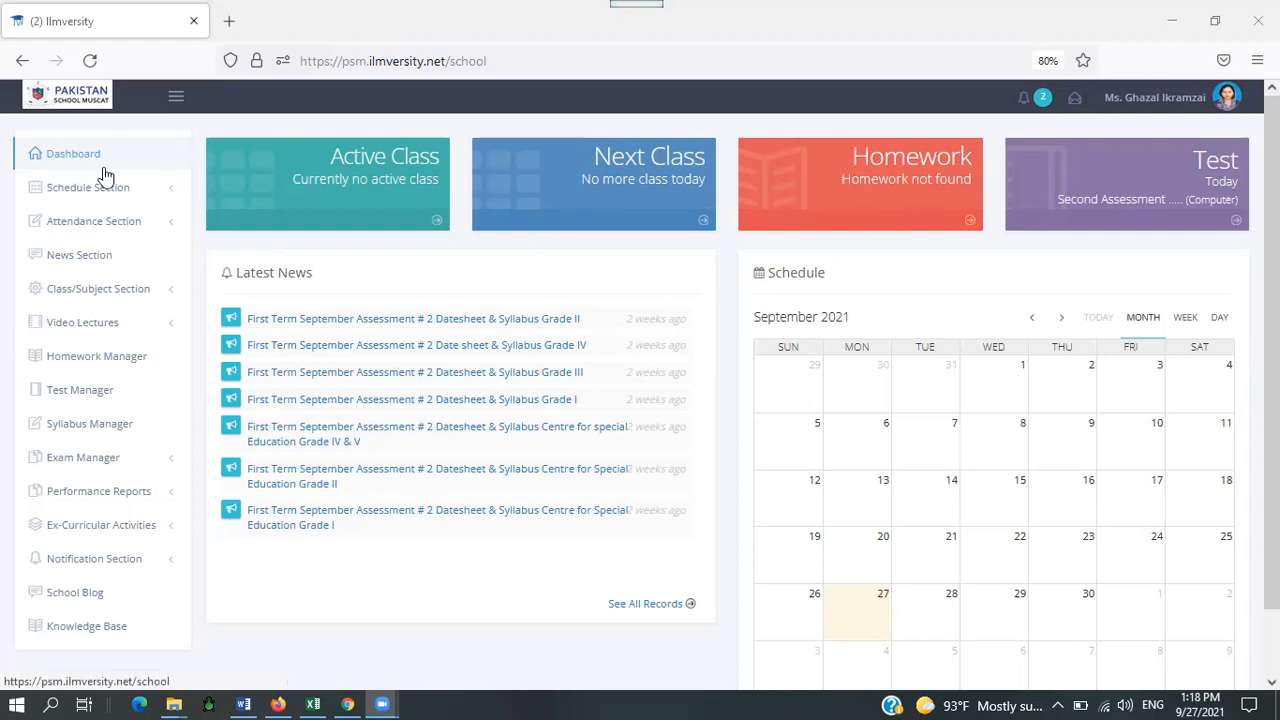
Open the form for assigning marks to all students in the First Assessment (First Term) Computer Science test of class 3 (D).
click(79, 392)
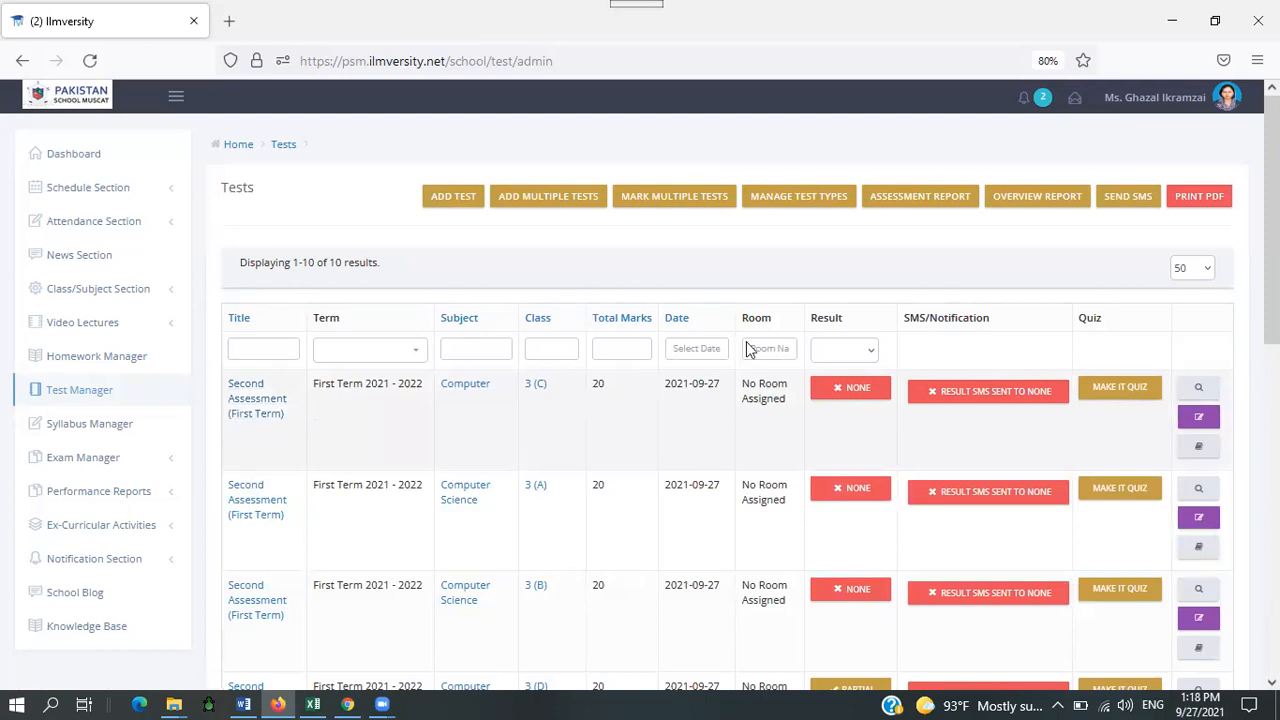
scroll(1272, 250, down, 2)
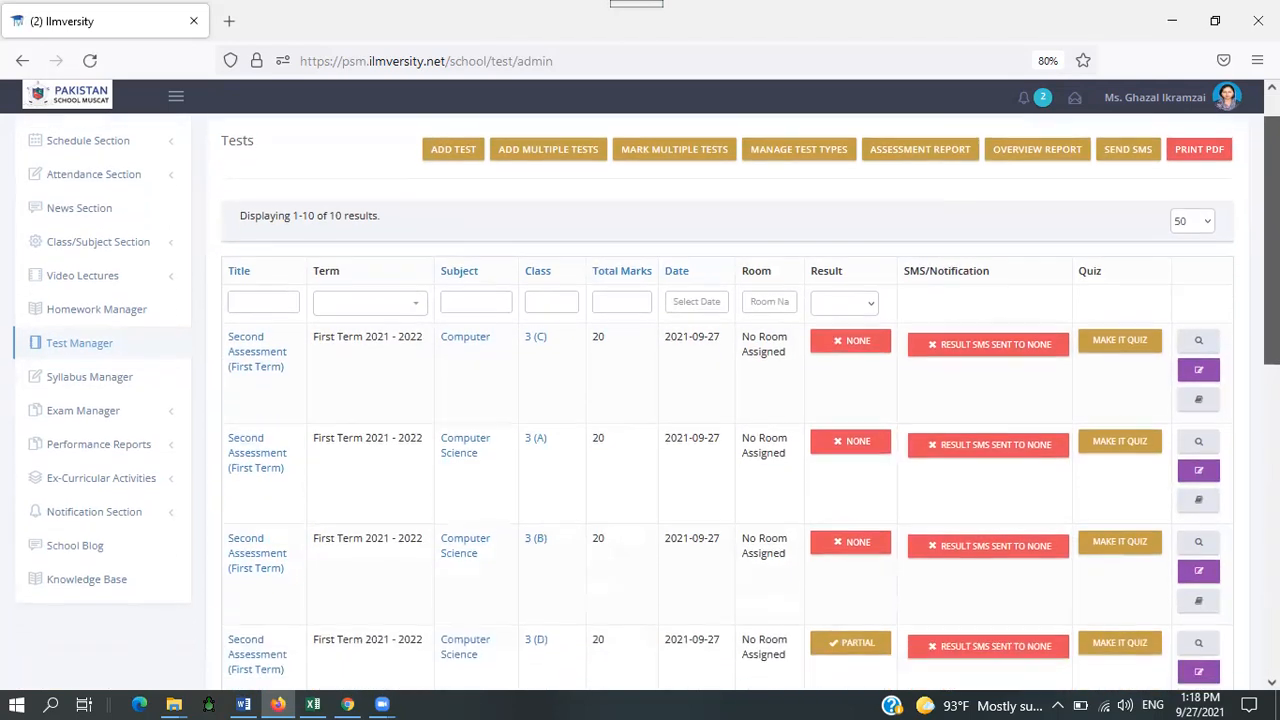
scroll(727, 400, down, 5)
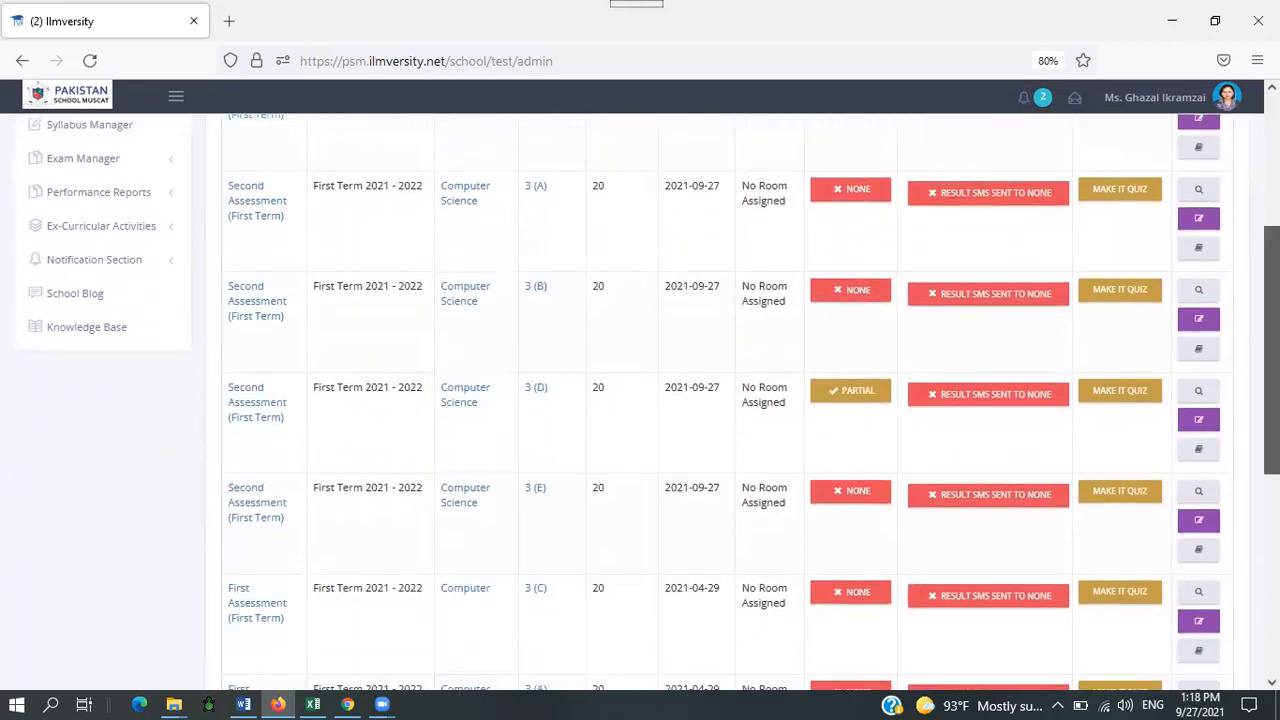
scroll(648, 402, down, 1)
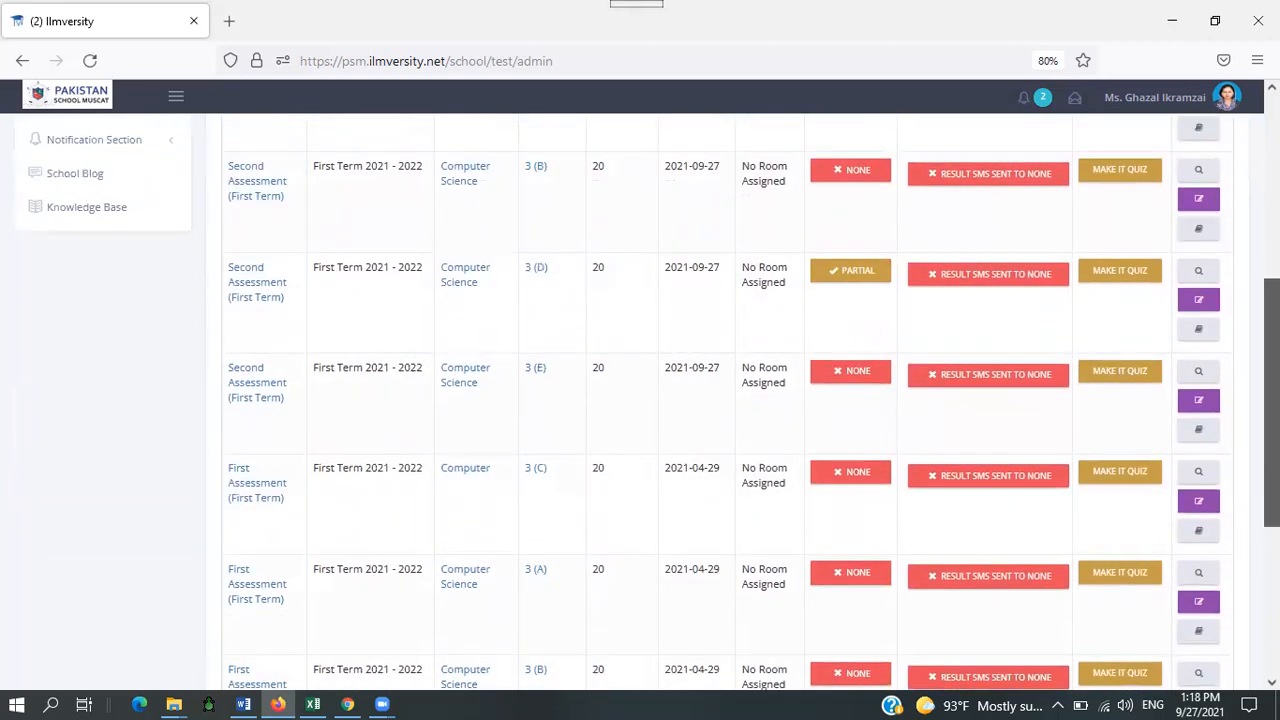
scroll(648, 400, down, 2)
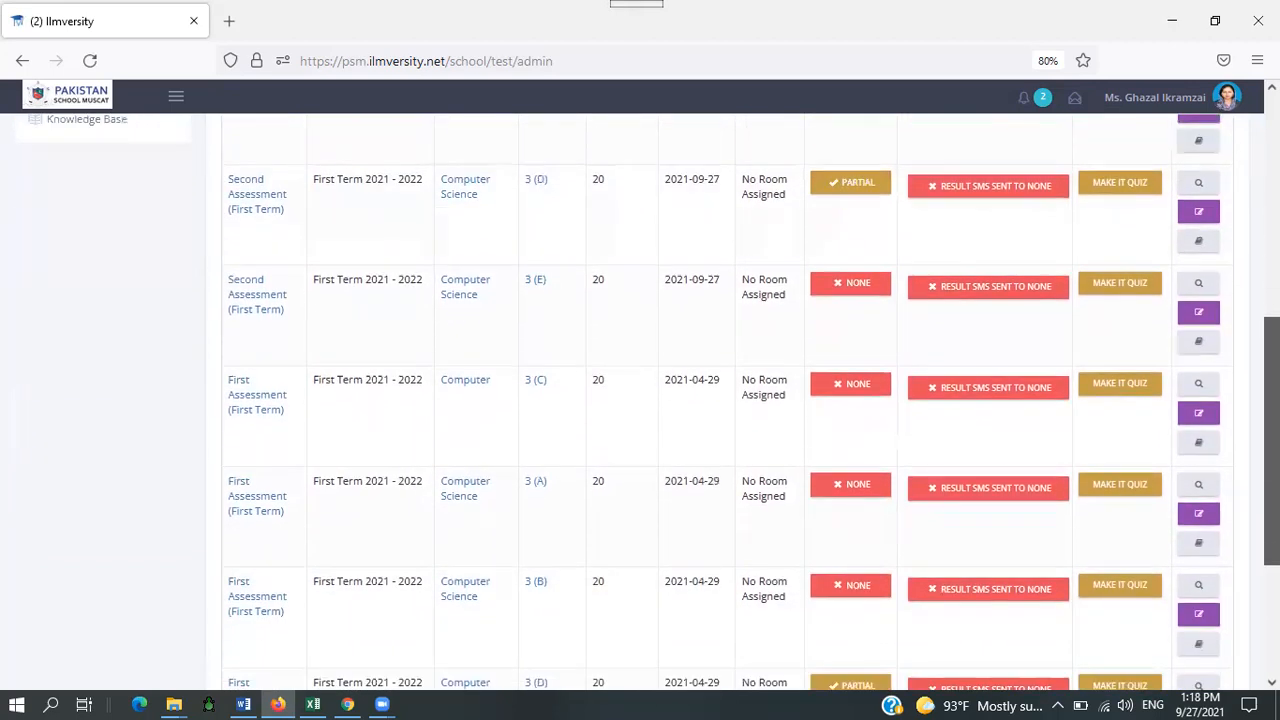
scroll(648, 400, down, 1)
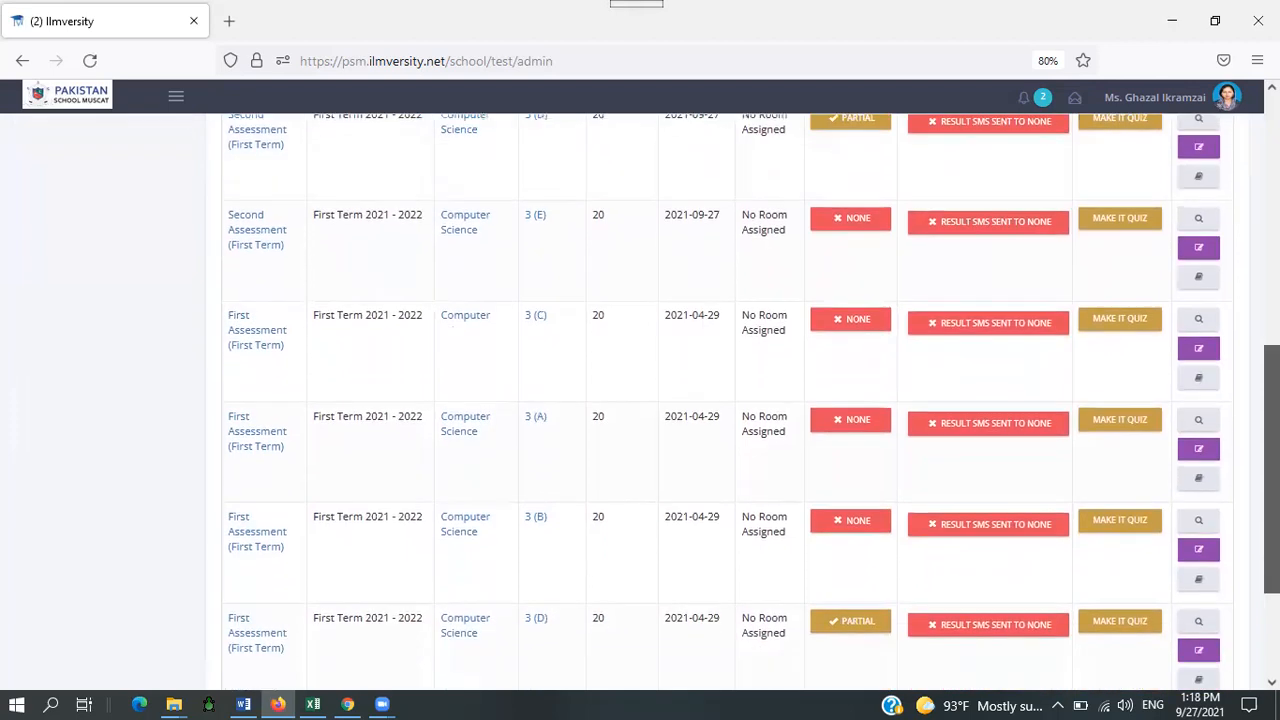
scroll(648, 400, down, 1)
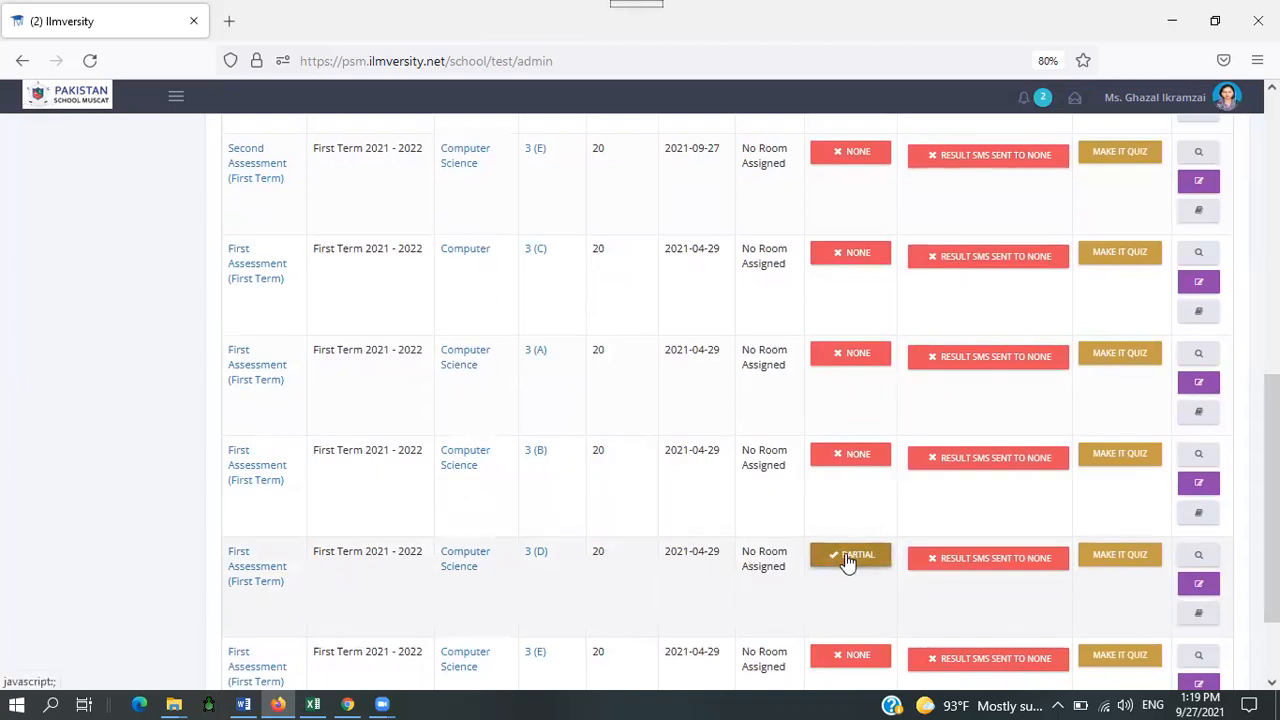
click(1189, 622)
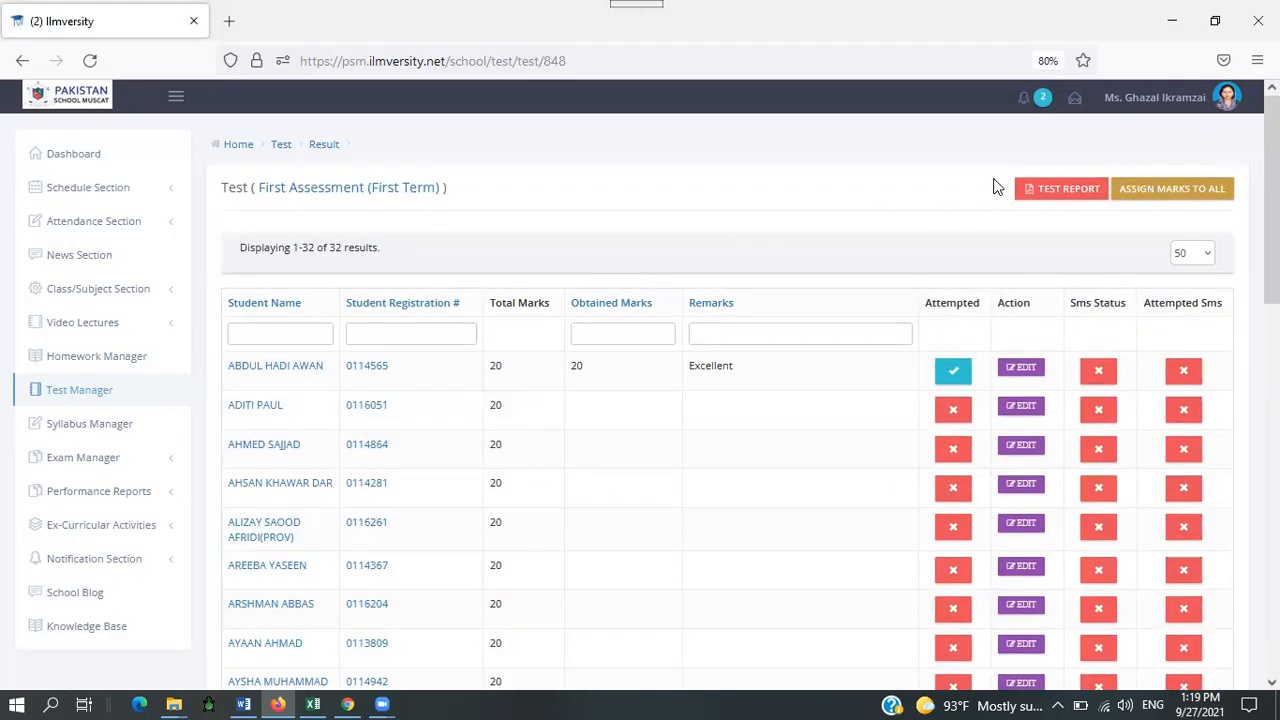
click(1181, 197)
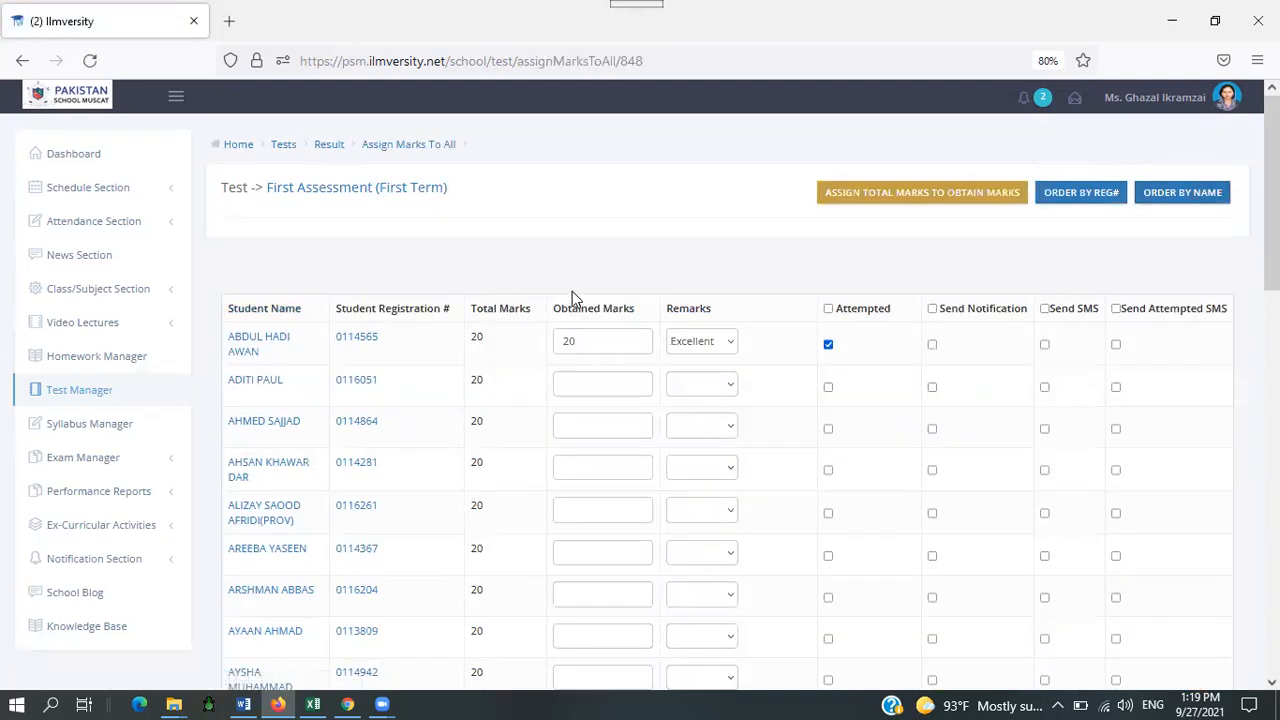
Check the Computer 1st term marks on Excel's Assesment 1 sheet, and enter 20 obtained marks with remark Excellent for the second student in Firefox.
click(313, 704)
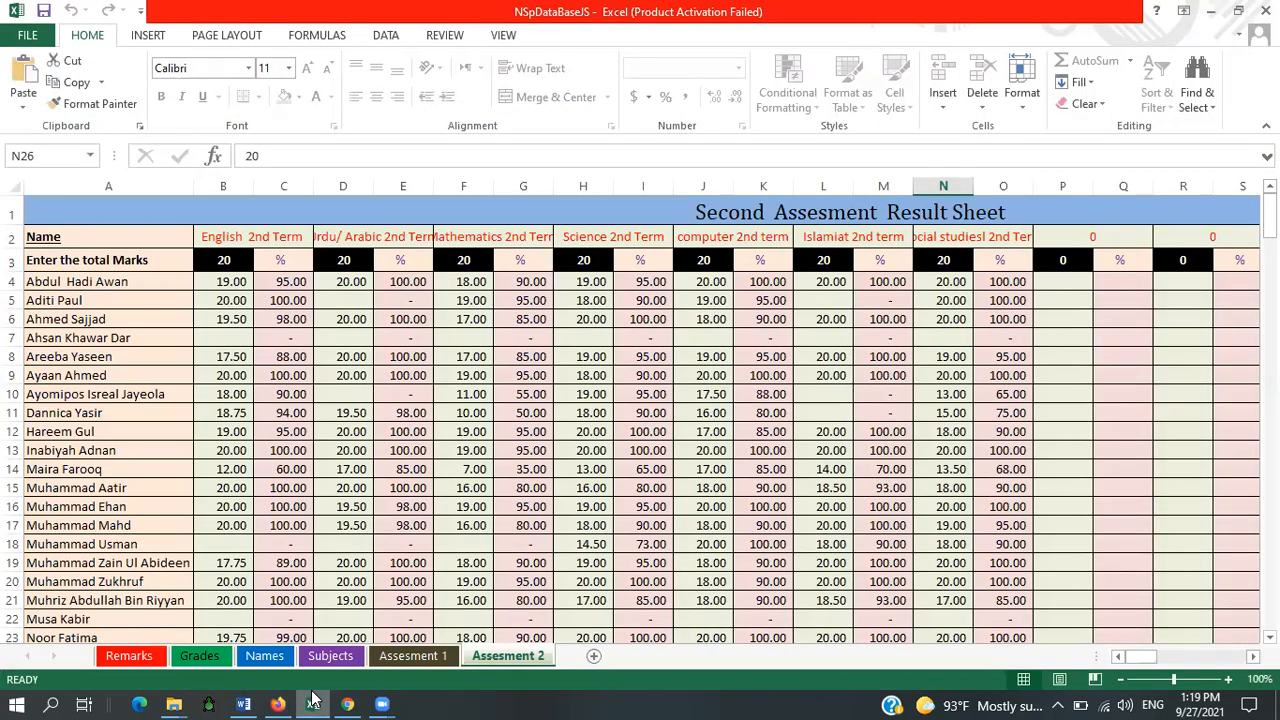
click(429, 656)
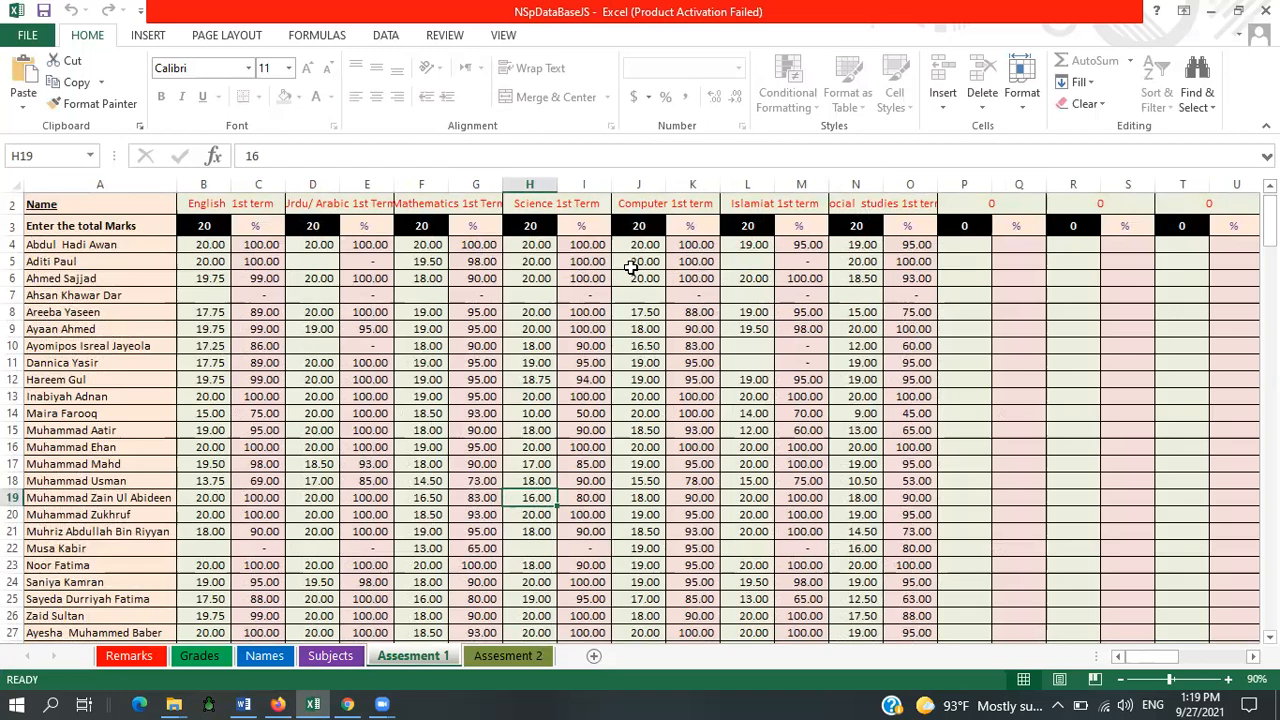
mouse_move(366, 700)
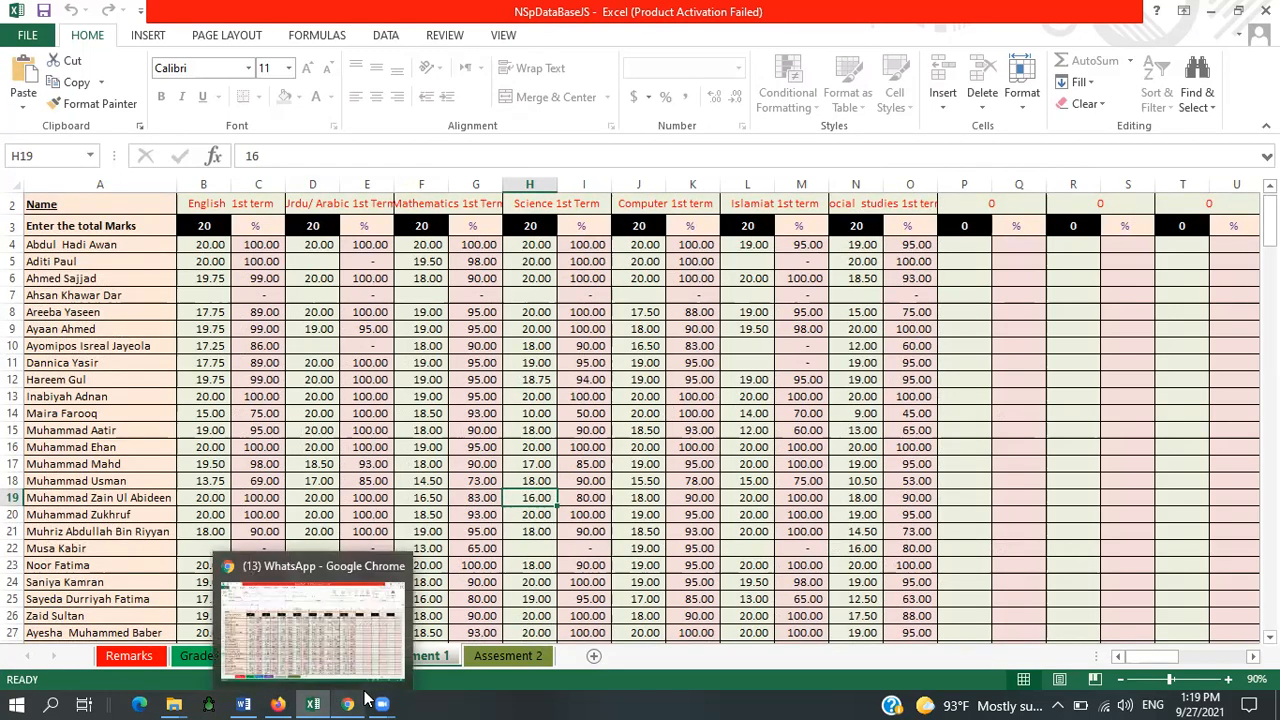
click(278, 704)
click(585, 381)
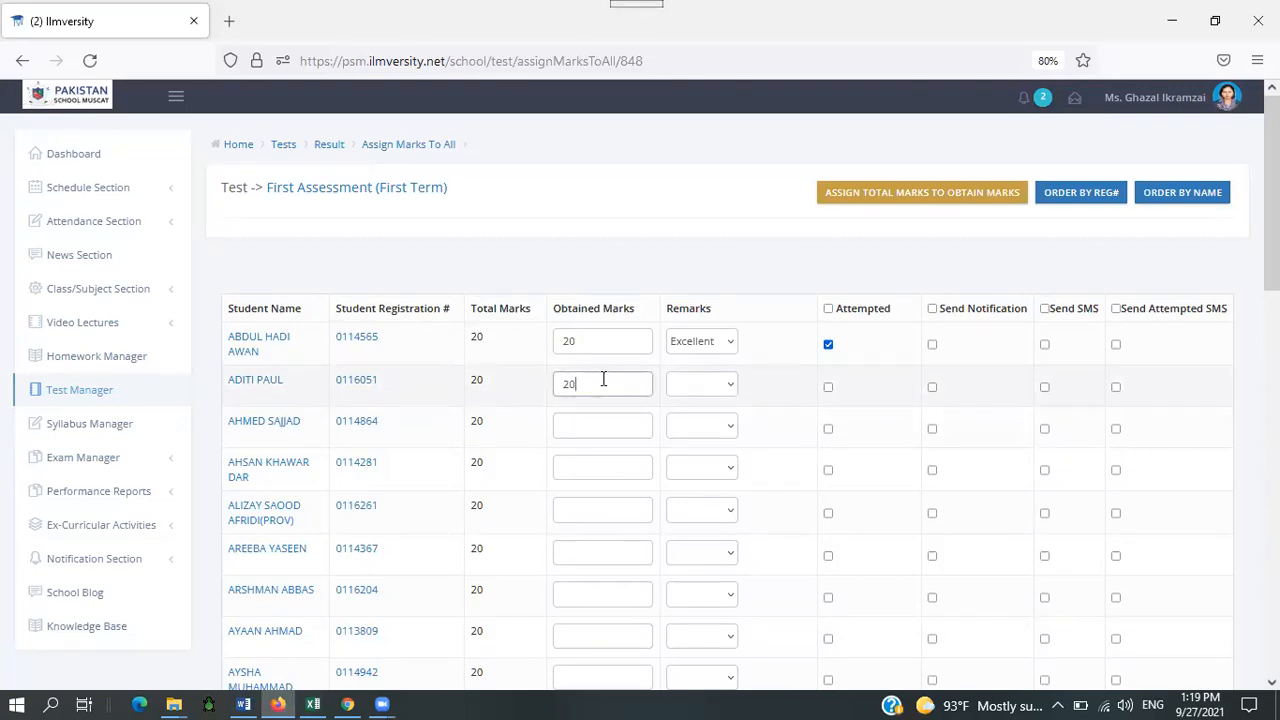
click(732, 384)
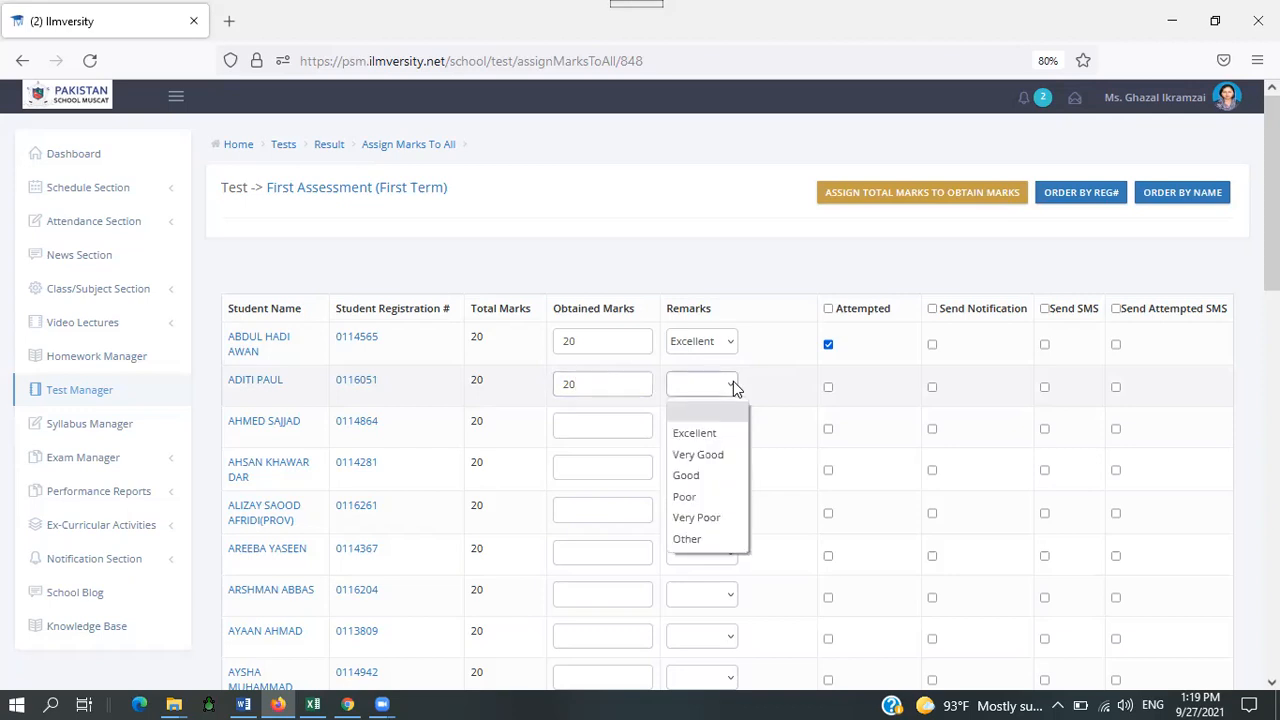
click(727, 438)
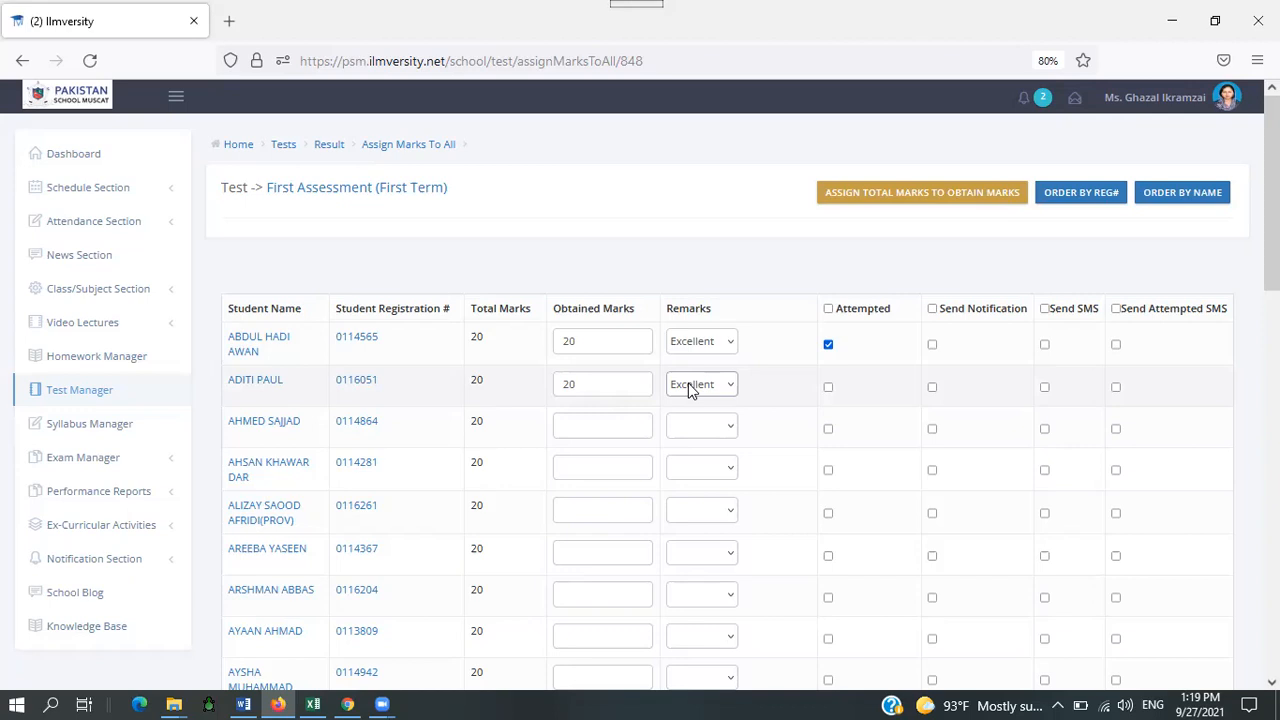
Try the Other remark with the custom text "absent" for the second student, and restore the remark to Excellent.
click(730, 389)
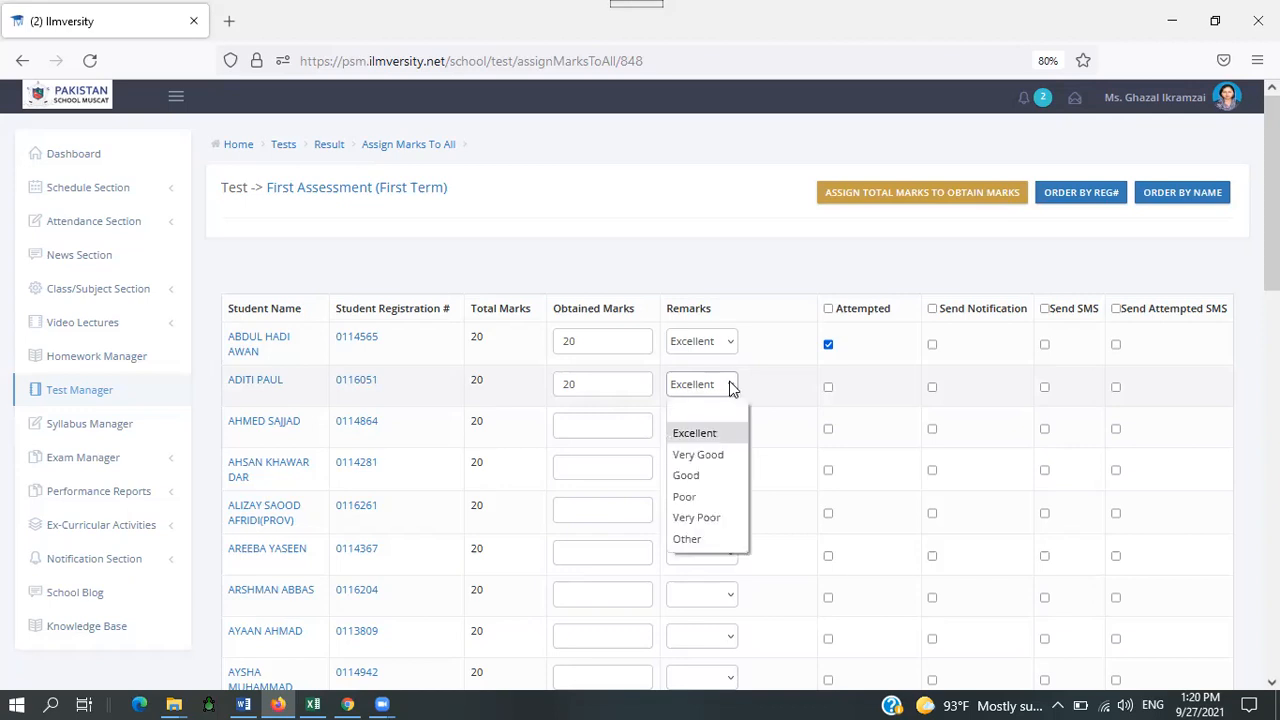
click(697, 545)
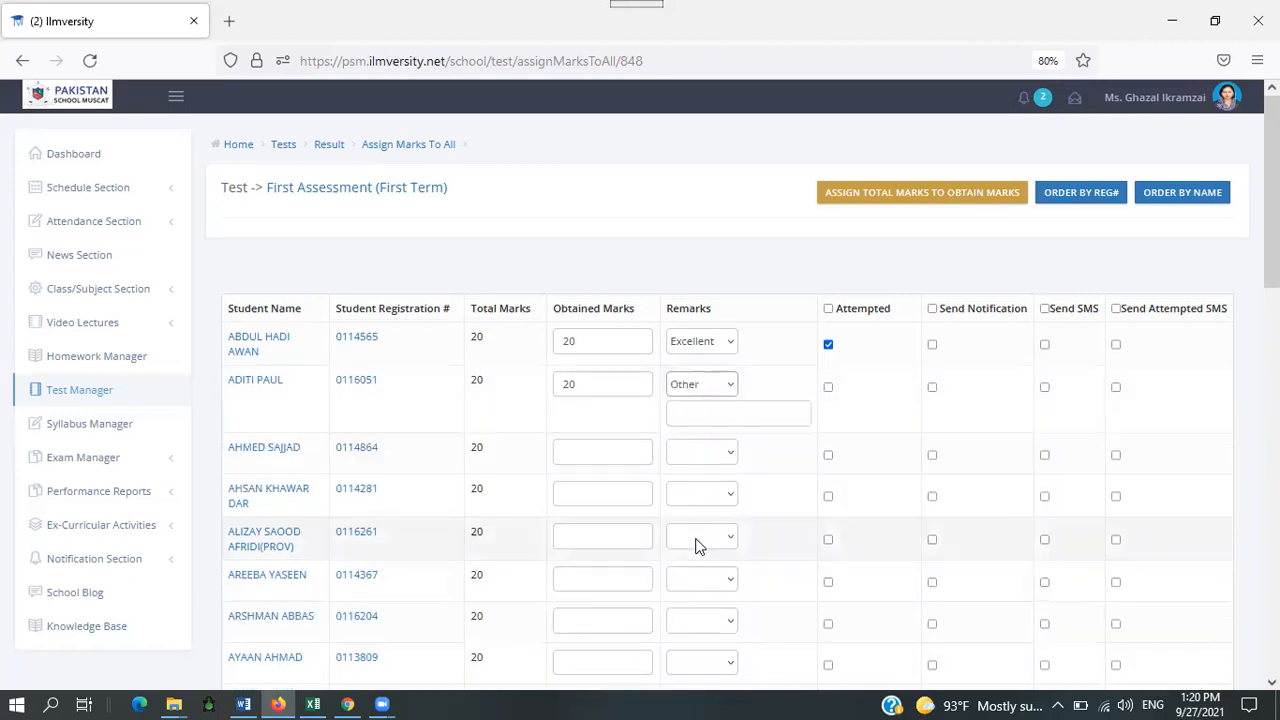
click(725, 418)
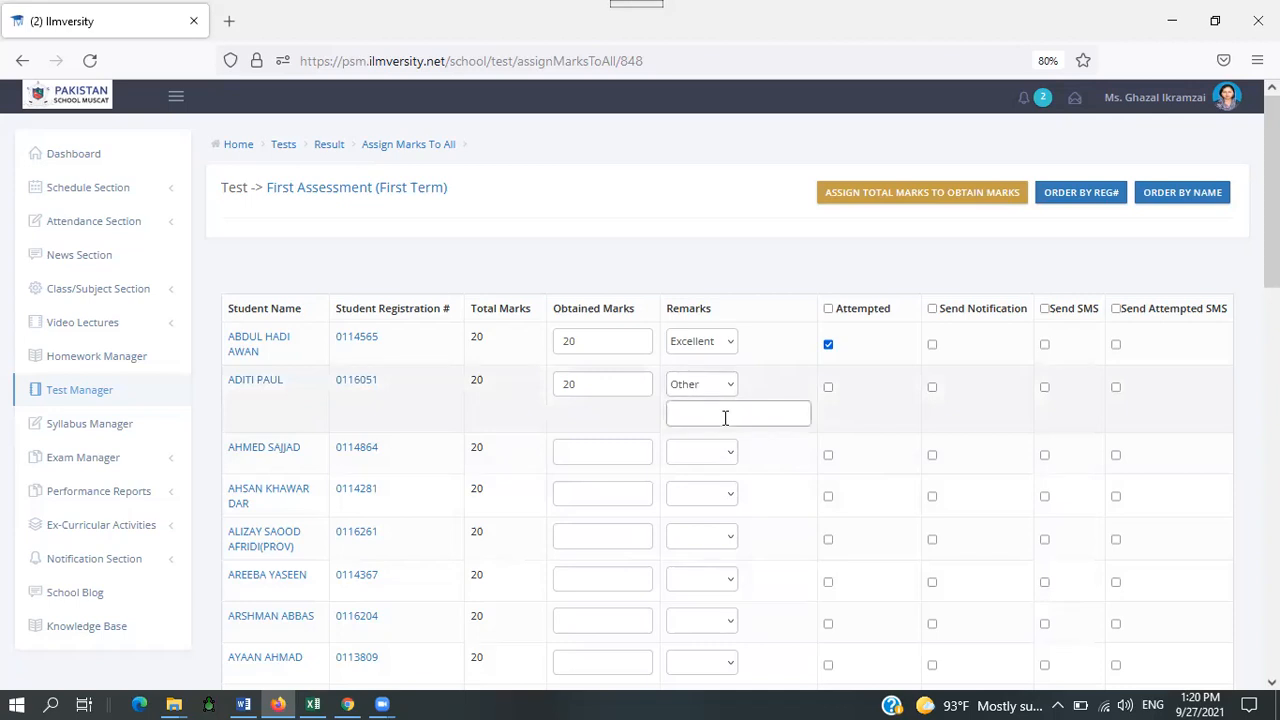
text(absent)
key(BackSpace)
key(BackSpace)
key(BackSpace)
click(731, 384)
click(700, 433)
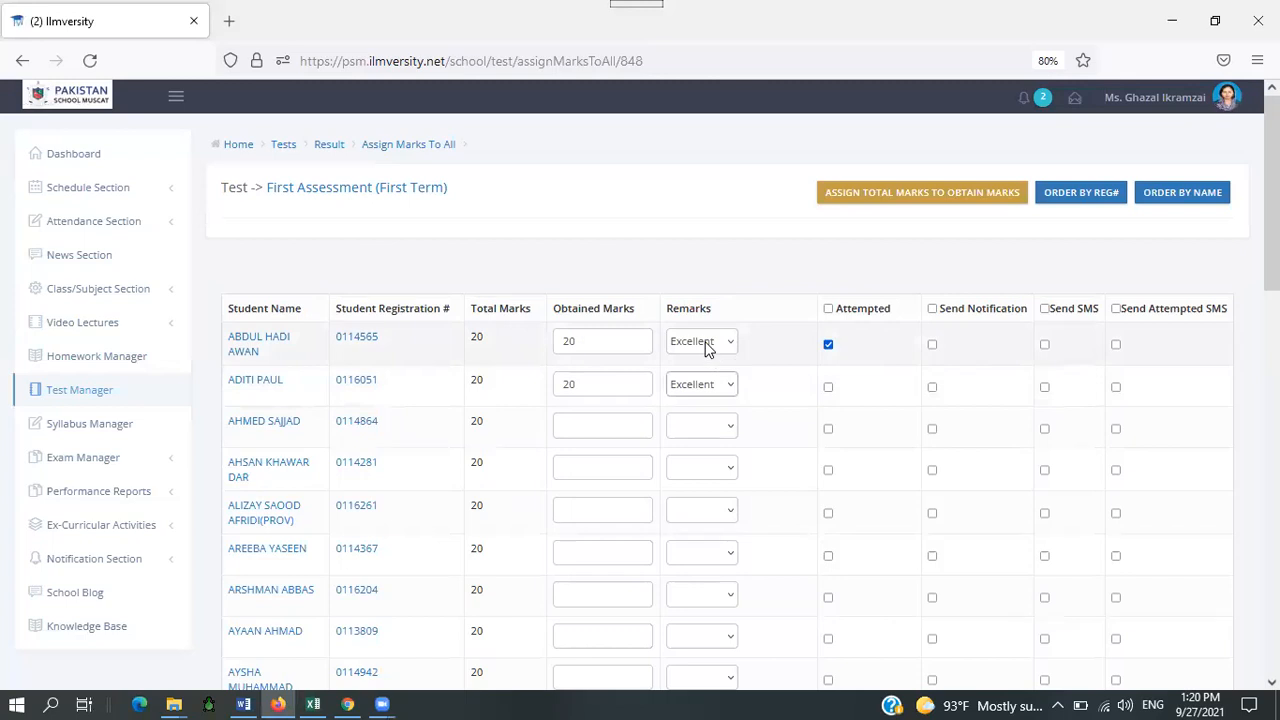
Mark every student except the fourth as attempted and try to save the marks.
click(828, 389)
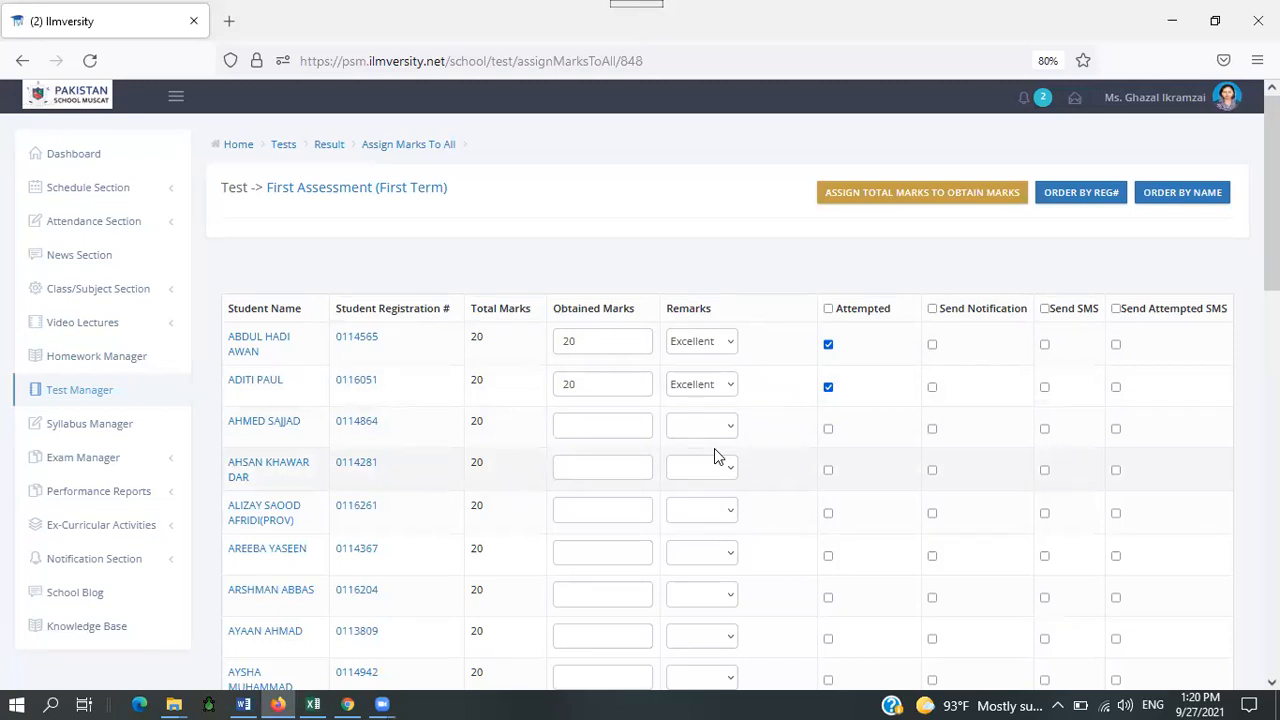
click(829, 309)
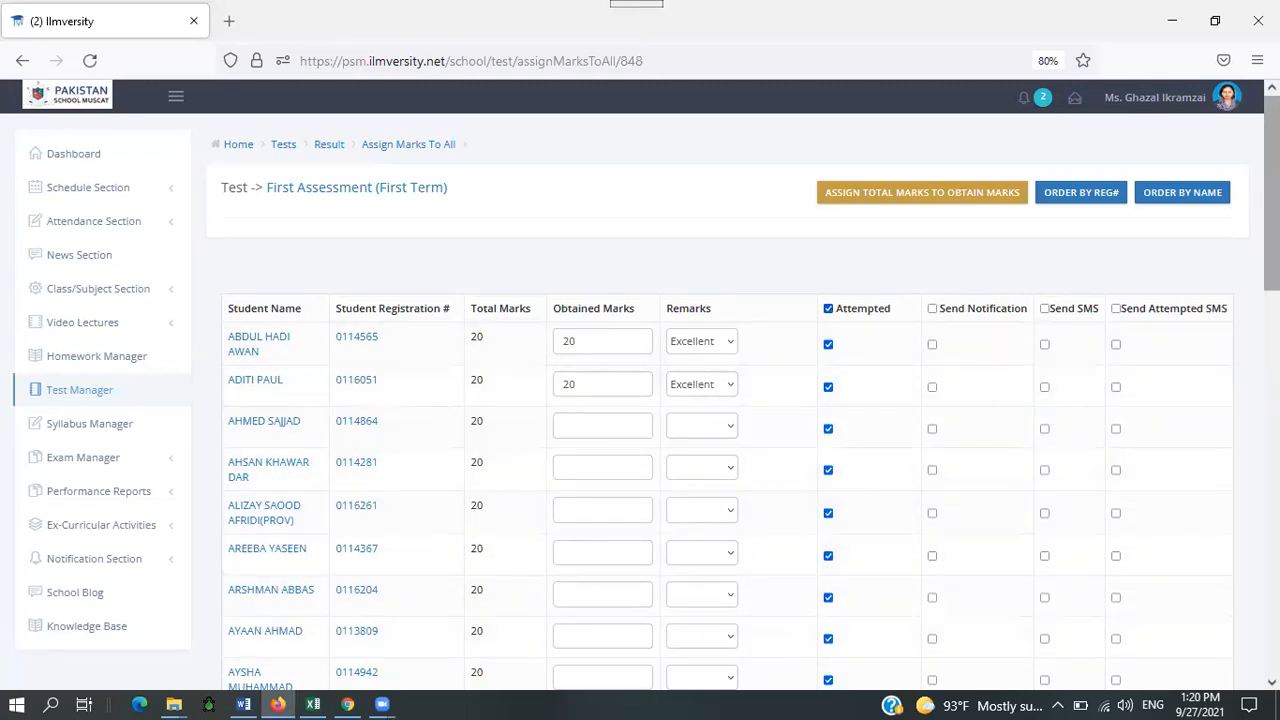
scroll(640, 400, down, 3)
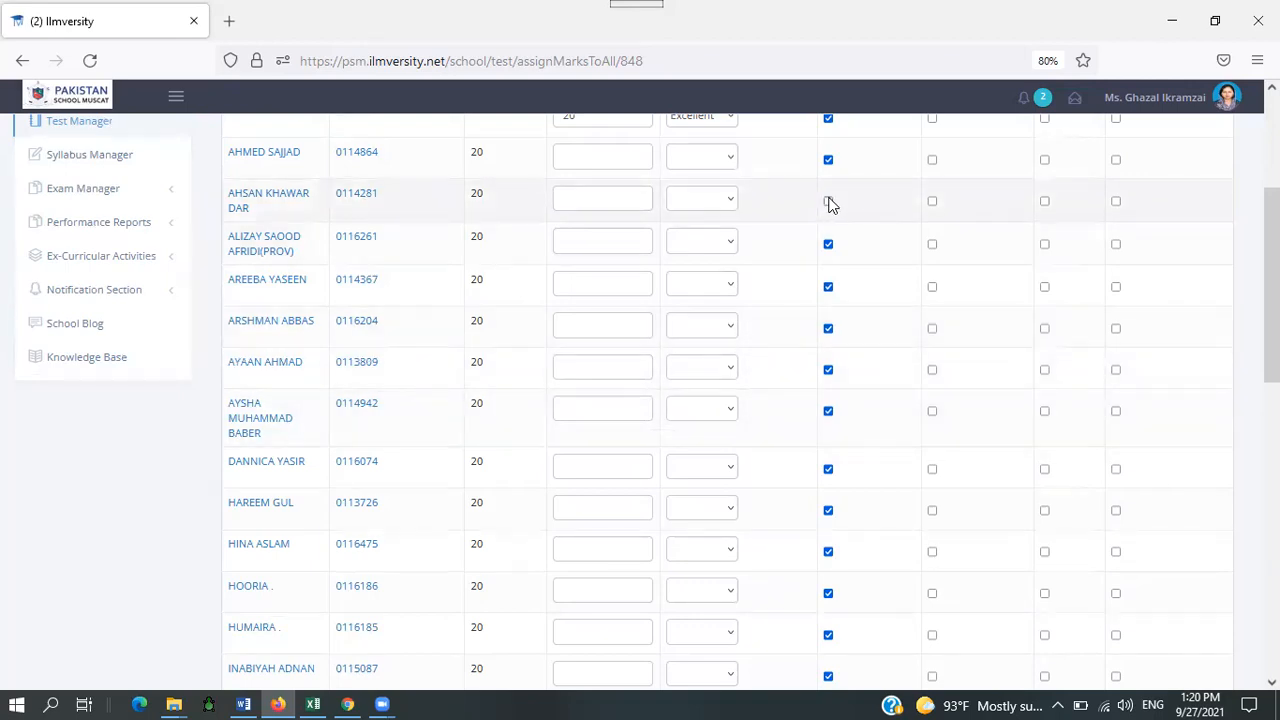
drag(1272, 287, 1272, 575)
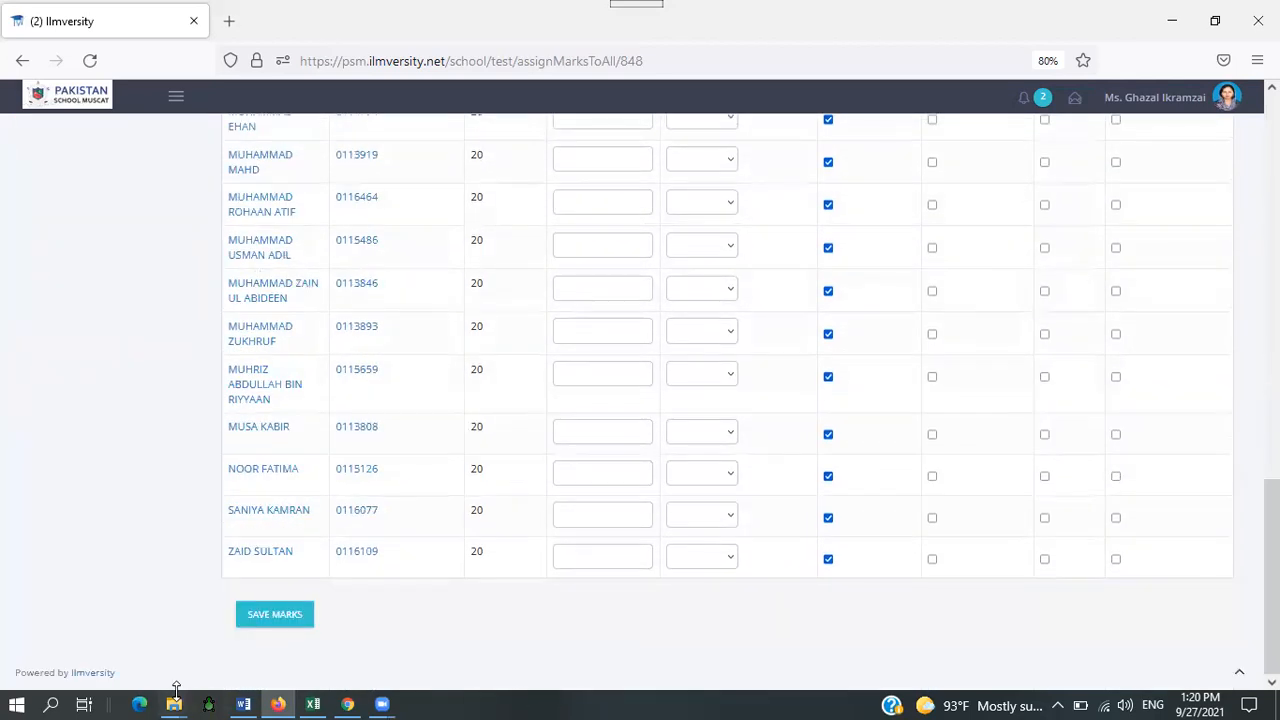
click(270, 616)
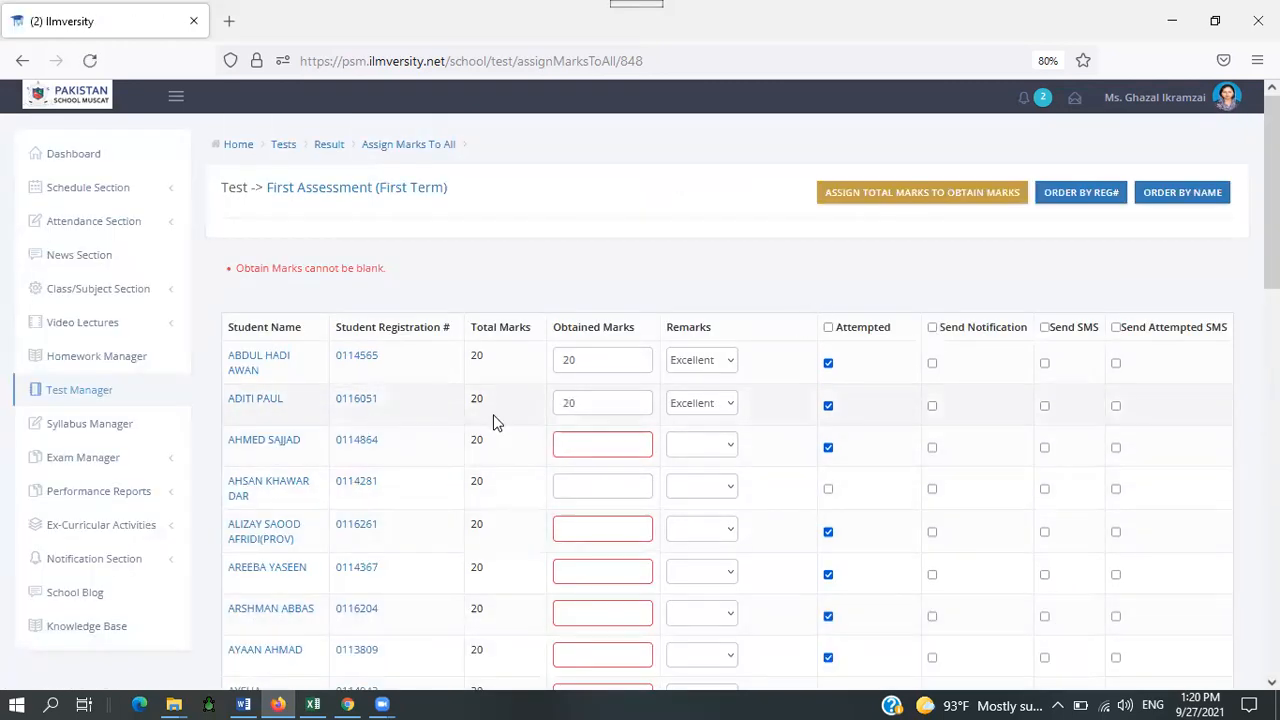
Clear the attempted status for all students, mark only the first two students as attempted, and save the marks.
click(828, 328)
click(828, 328)
click(828, 364)
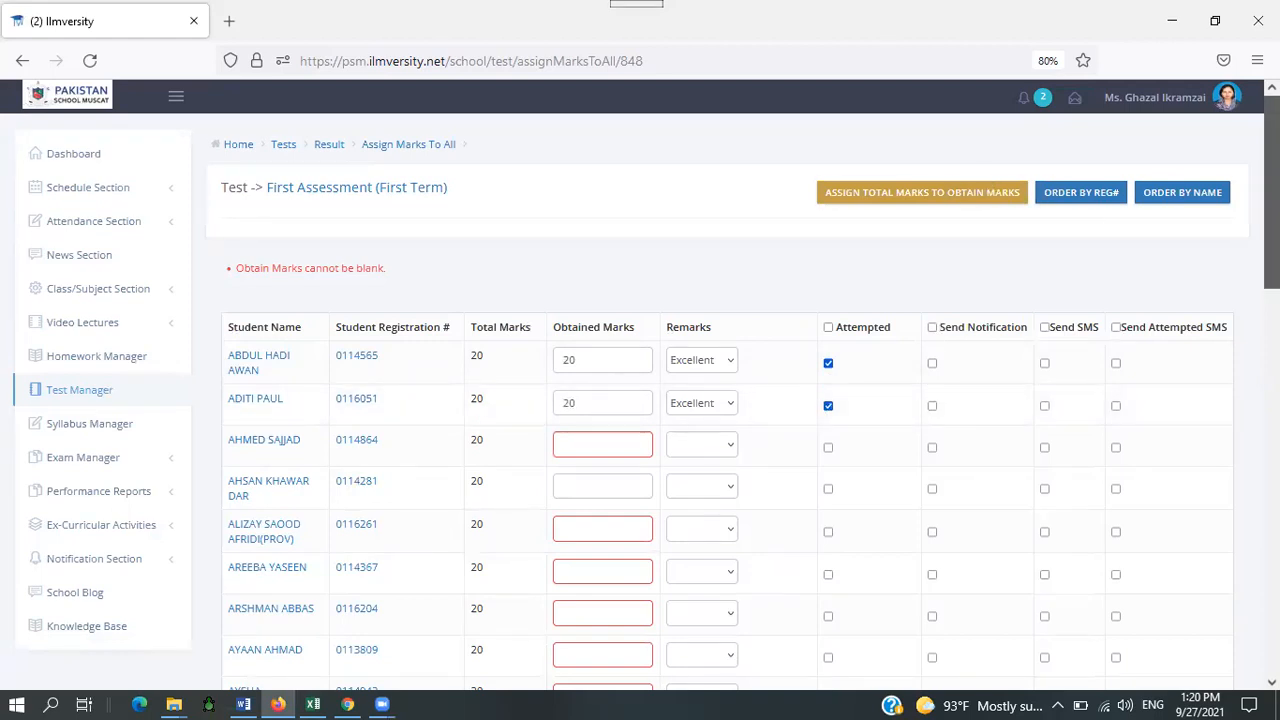
drag(1272, 192, 1272, 578)
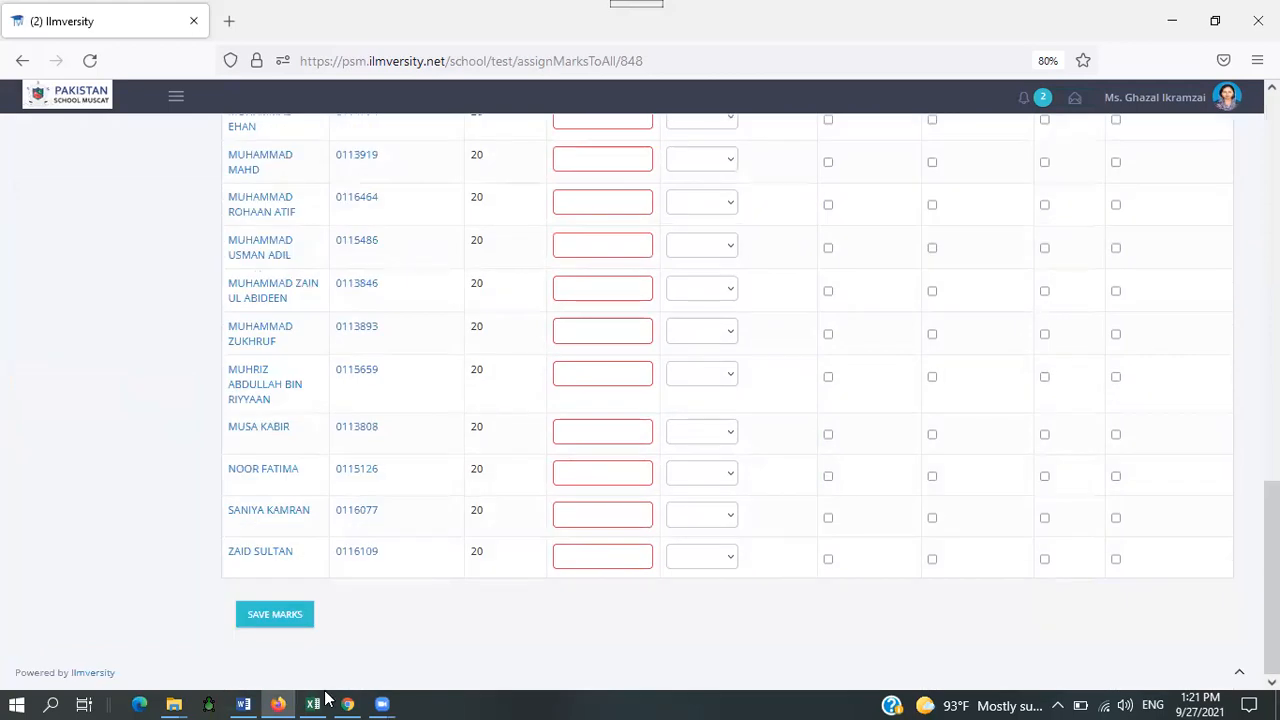
click(275, 614)
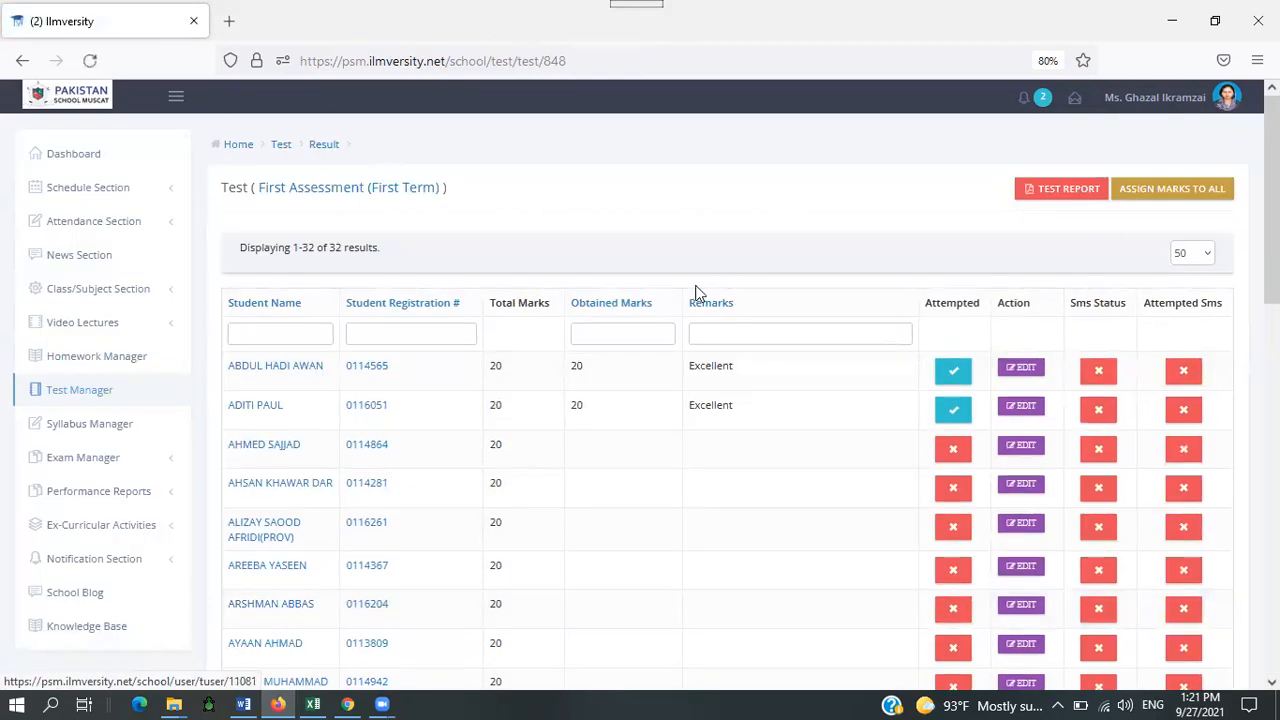
Open the form for assigning marks to all students in the Second Assessment (First Term) Computer Science test of class 3 (D).
click(283, 145)
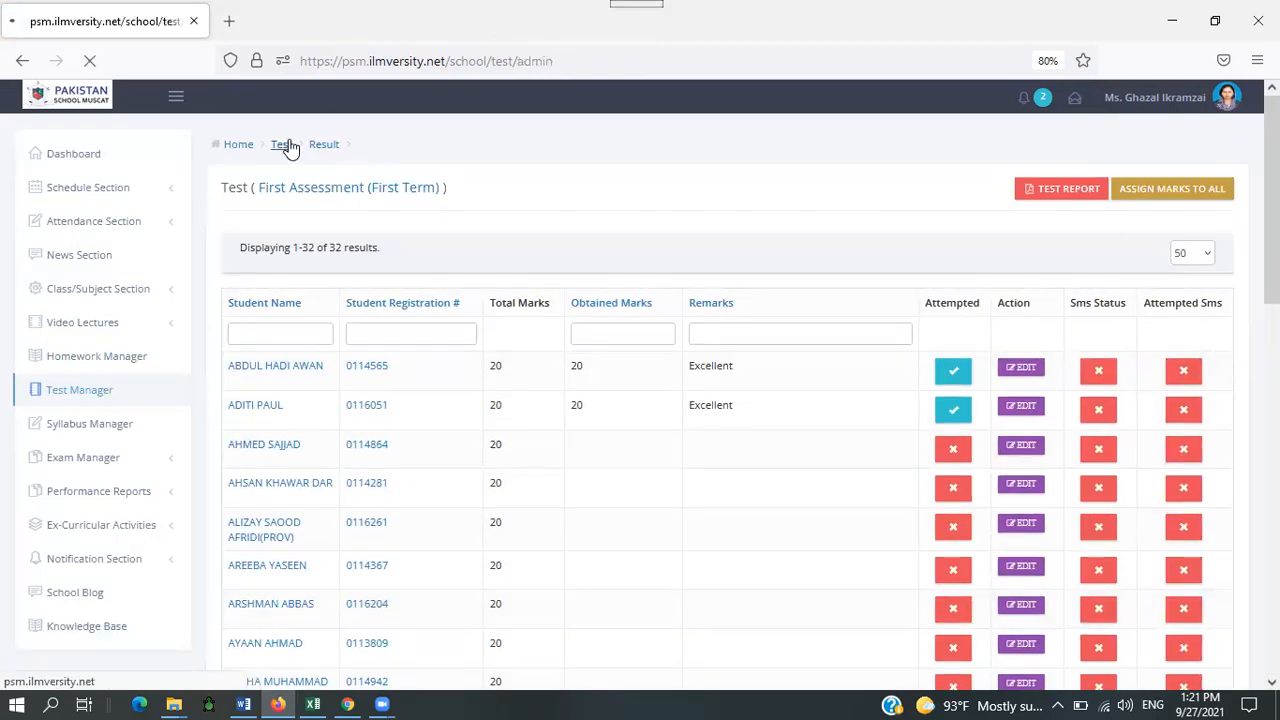
scroll(640, 400, down, 5)
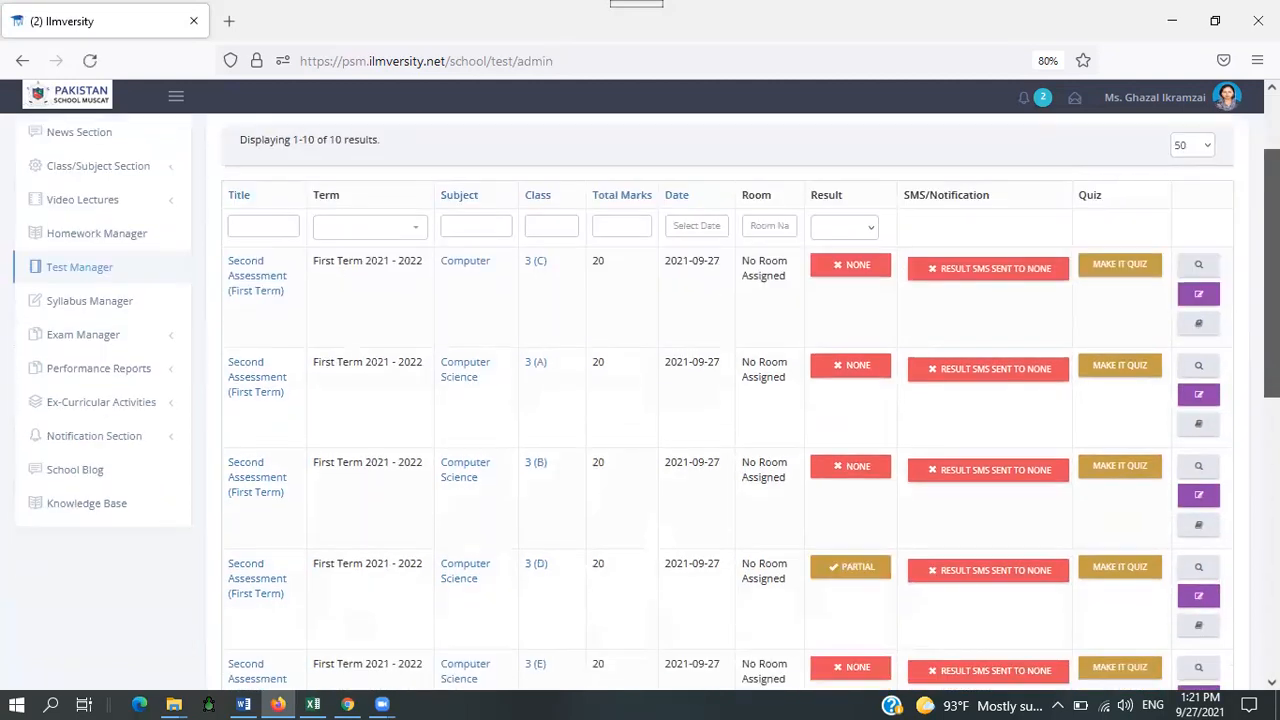
scroll(895, 602, down, 3)
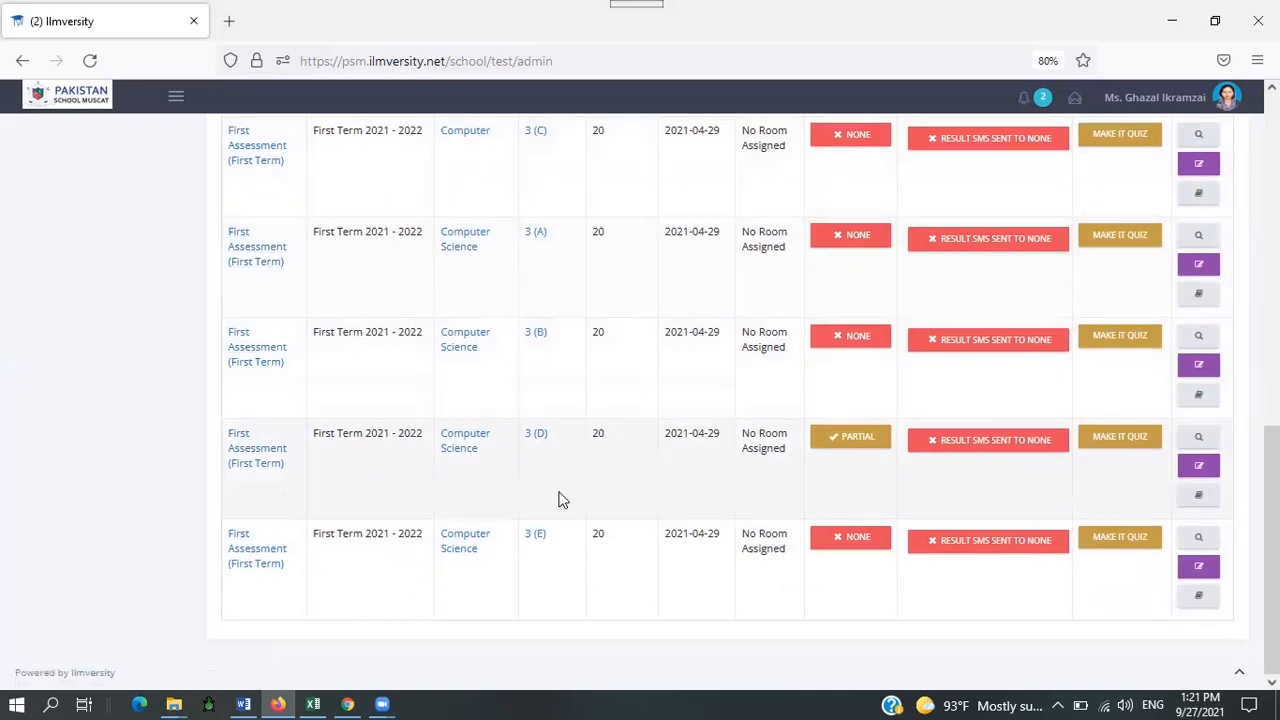
scroll(640, 400, up, 5)
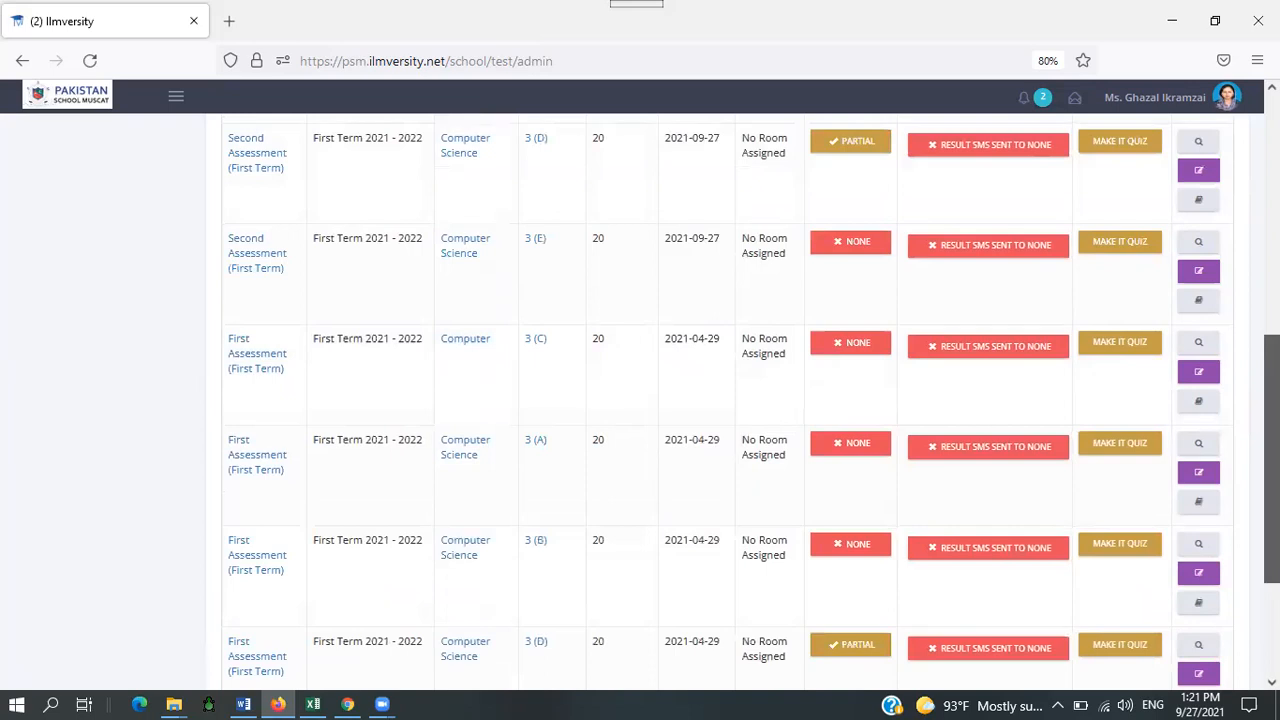
scroll(640, 400, up, 1)
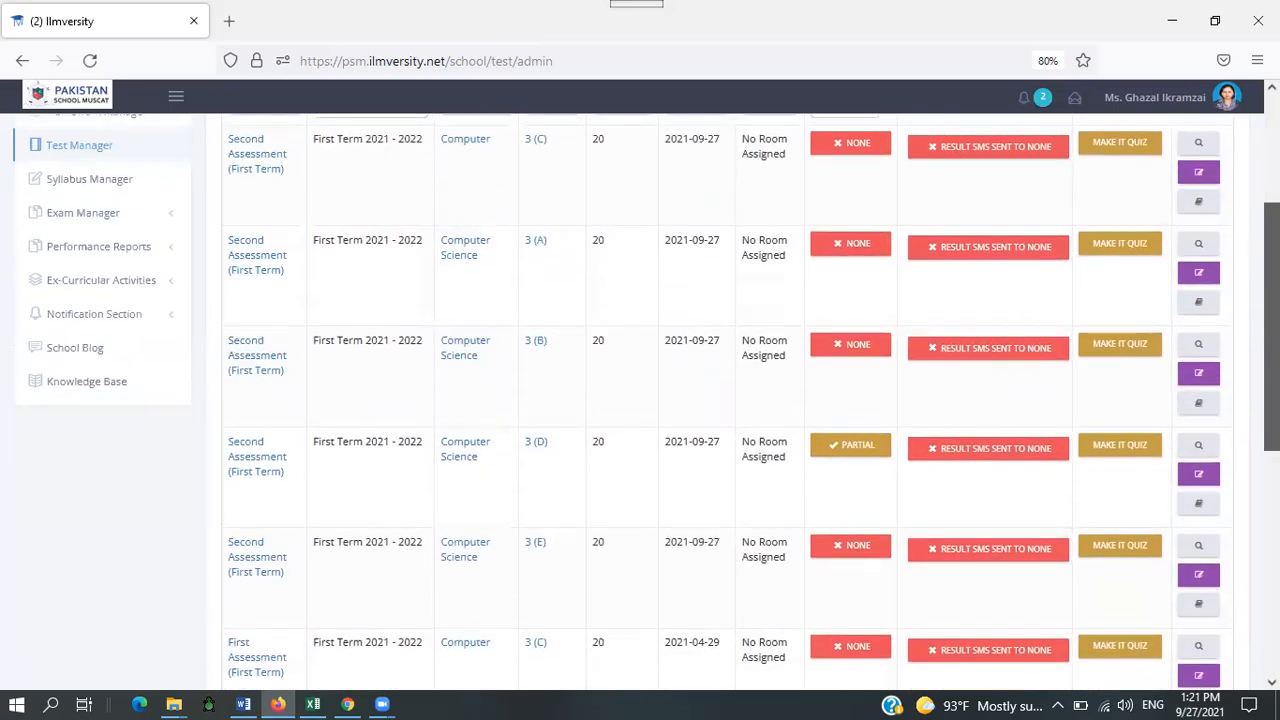
scroll(640, 400, up, 1)
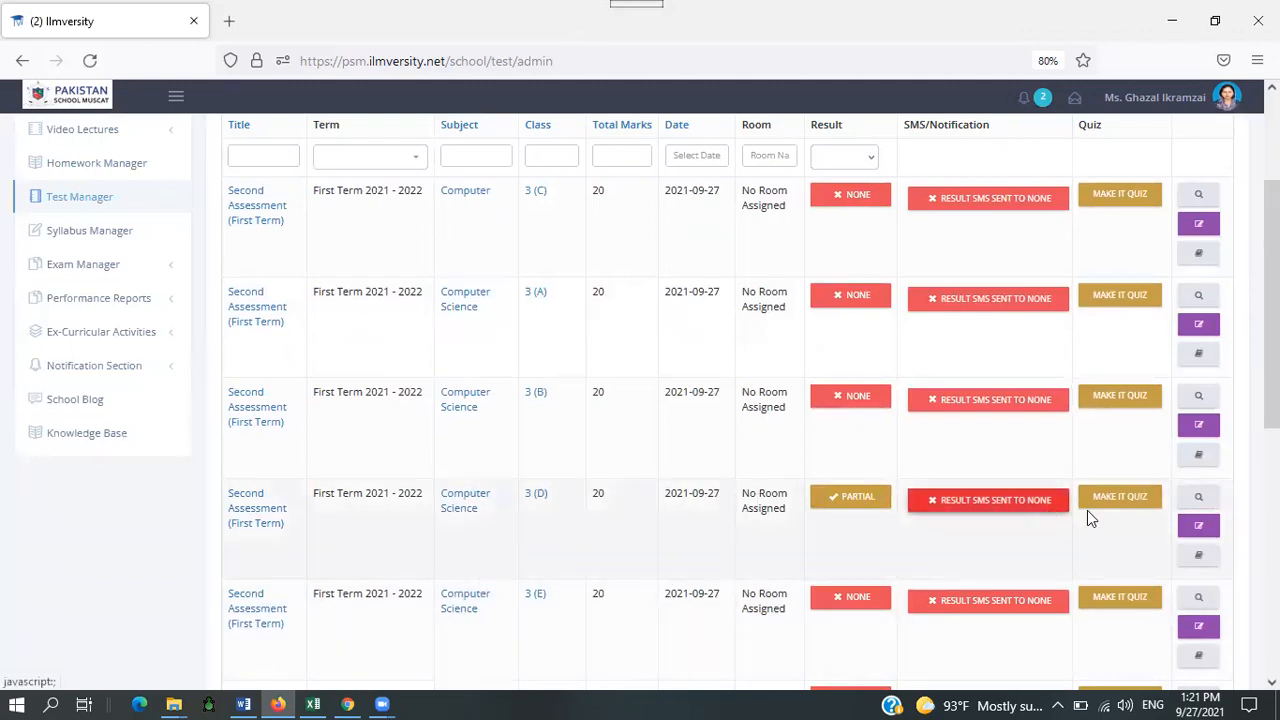
click(1195, 560)
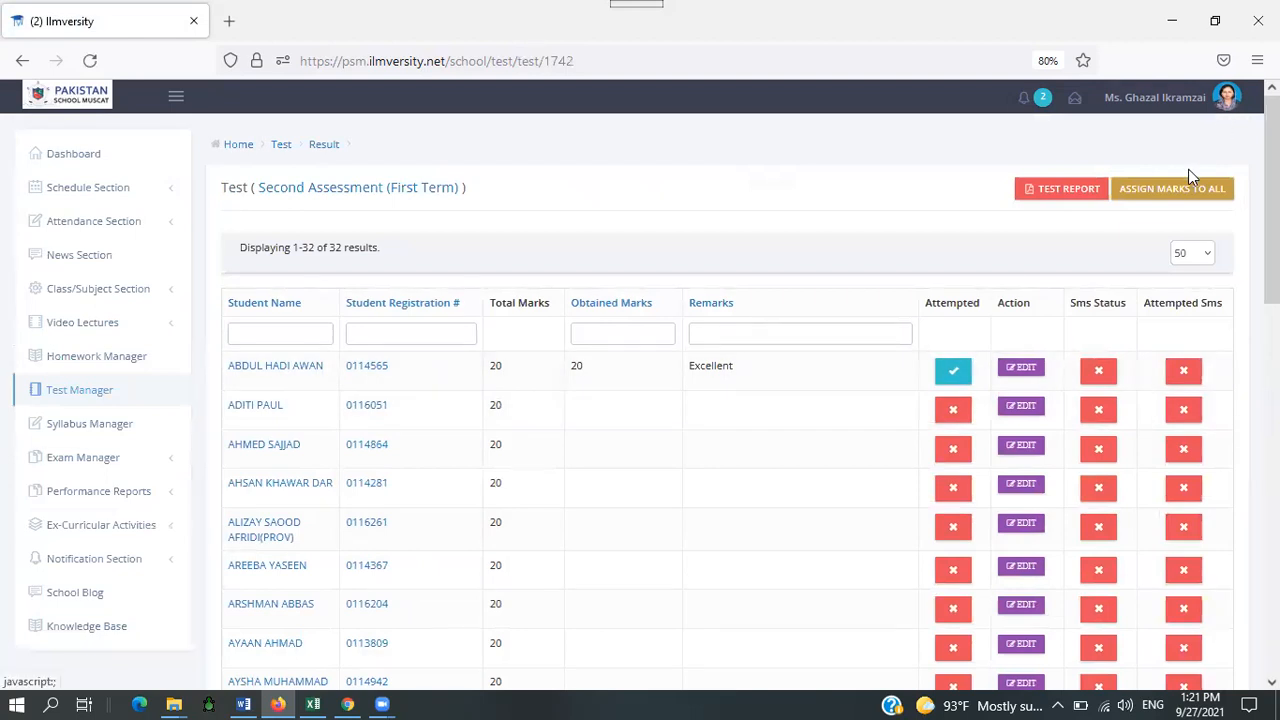
click(1170, 190)
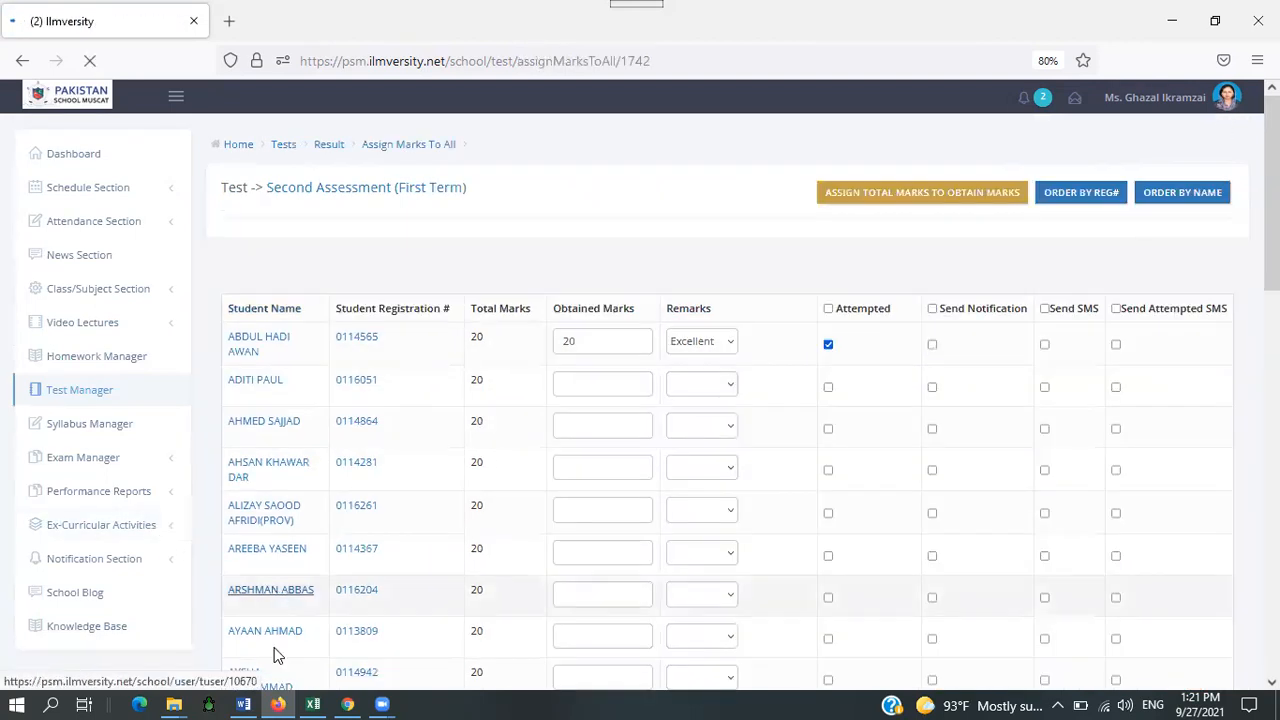
Consult the second-term computer marks on the Assesment 2 sheet of the Excel workbook, and return to the marks form in Firefox.
click(312, 704)
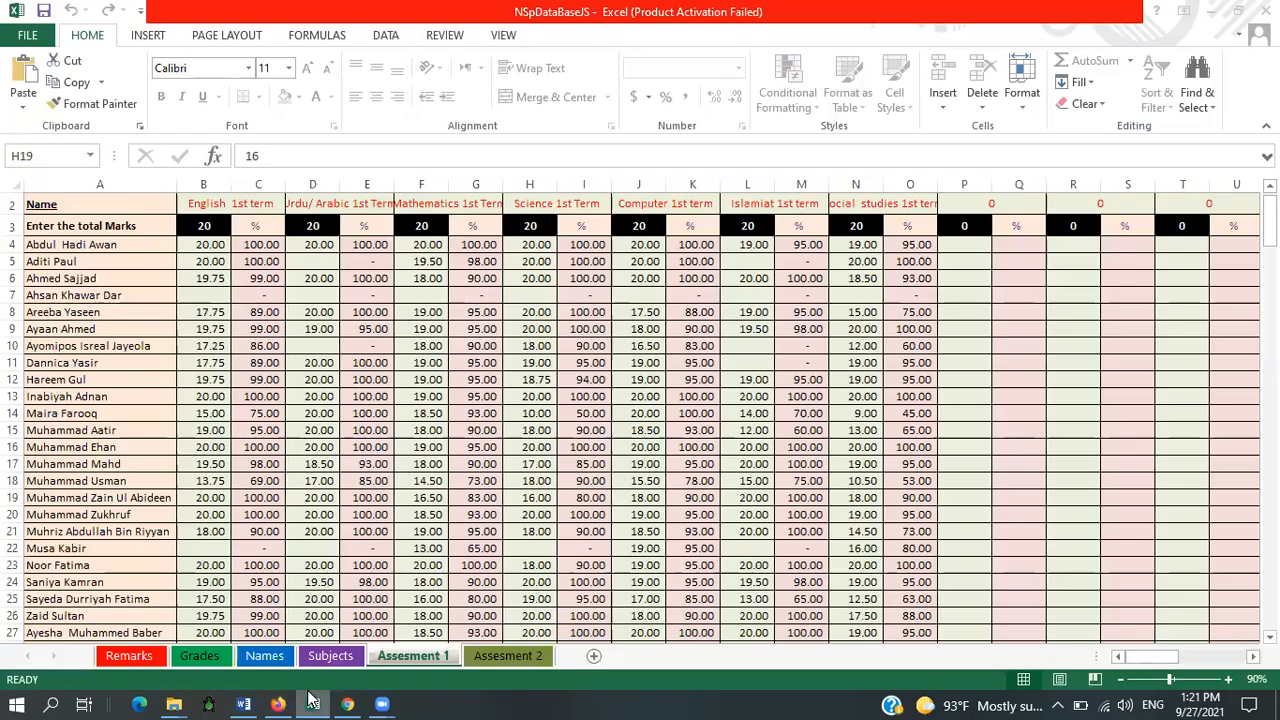
click(519, 656)
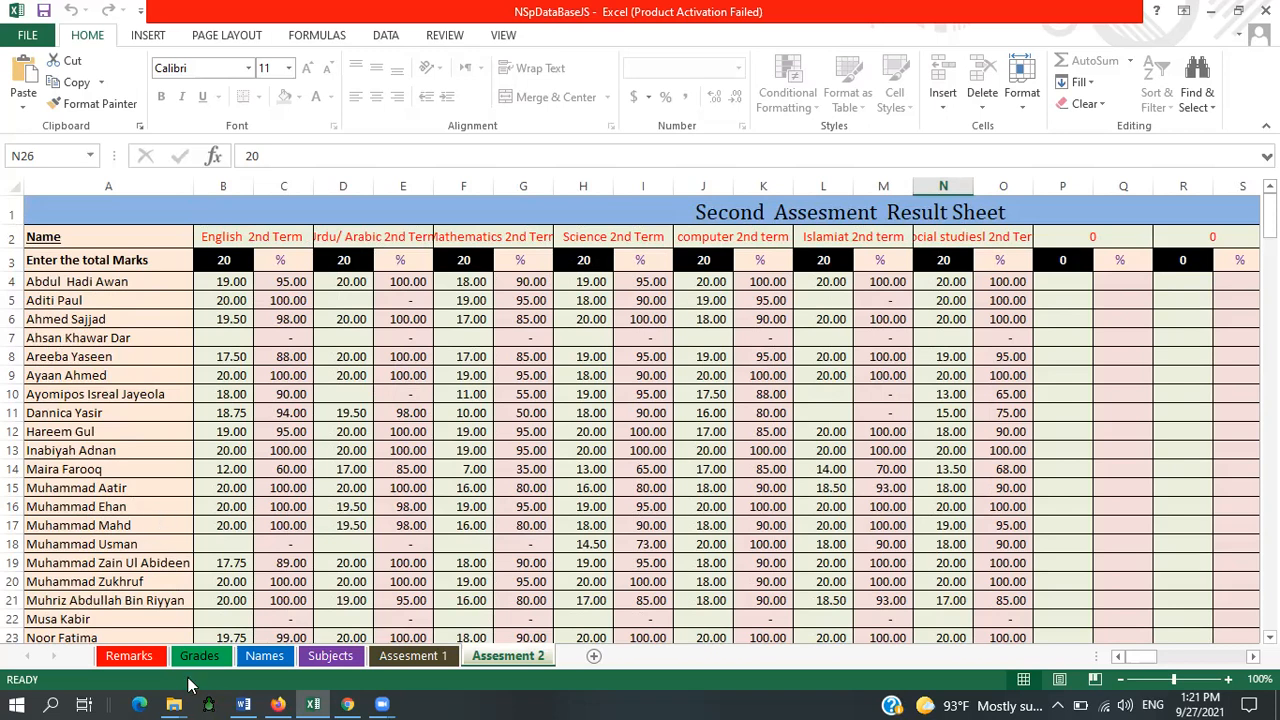
mouse_move(278, 704)
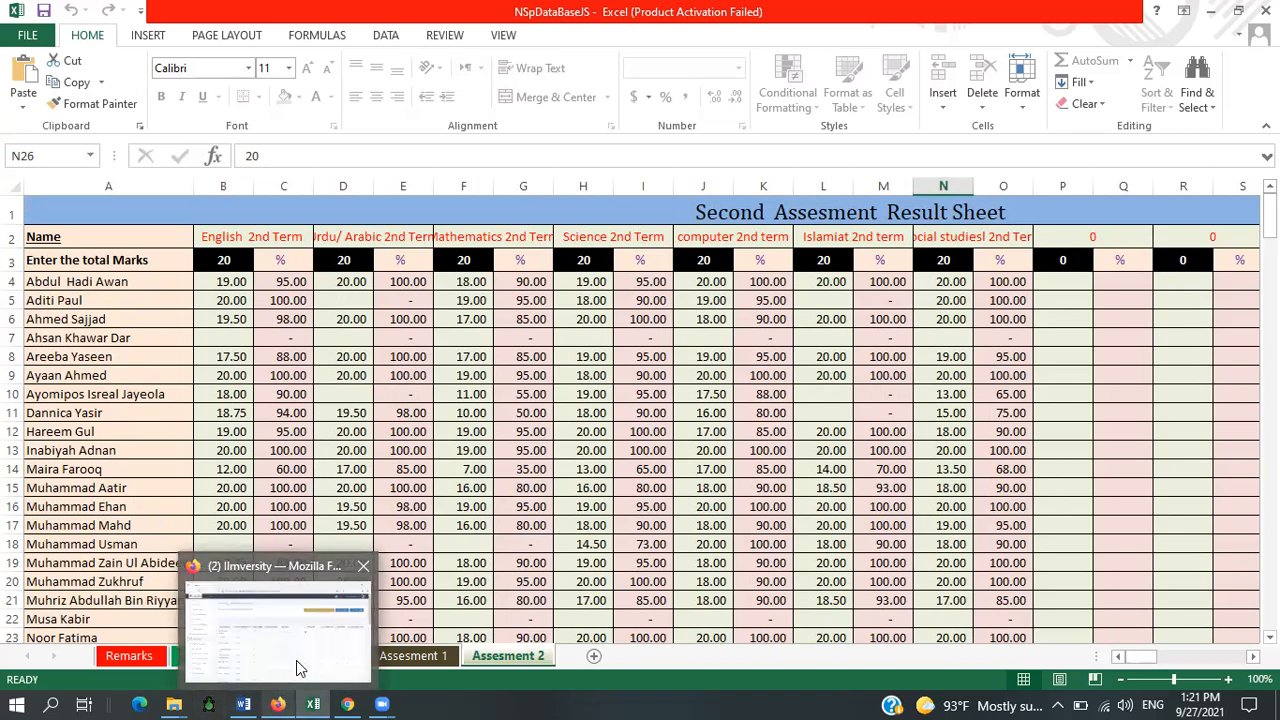
click(296, 660)
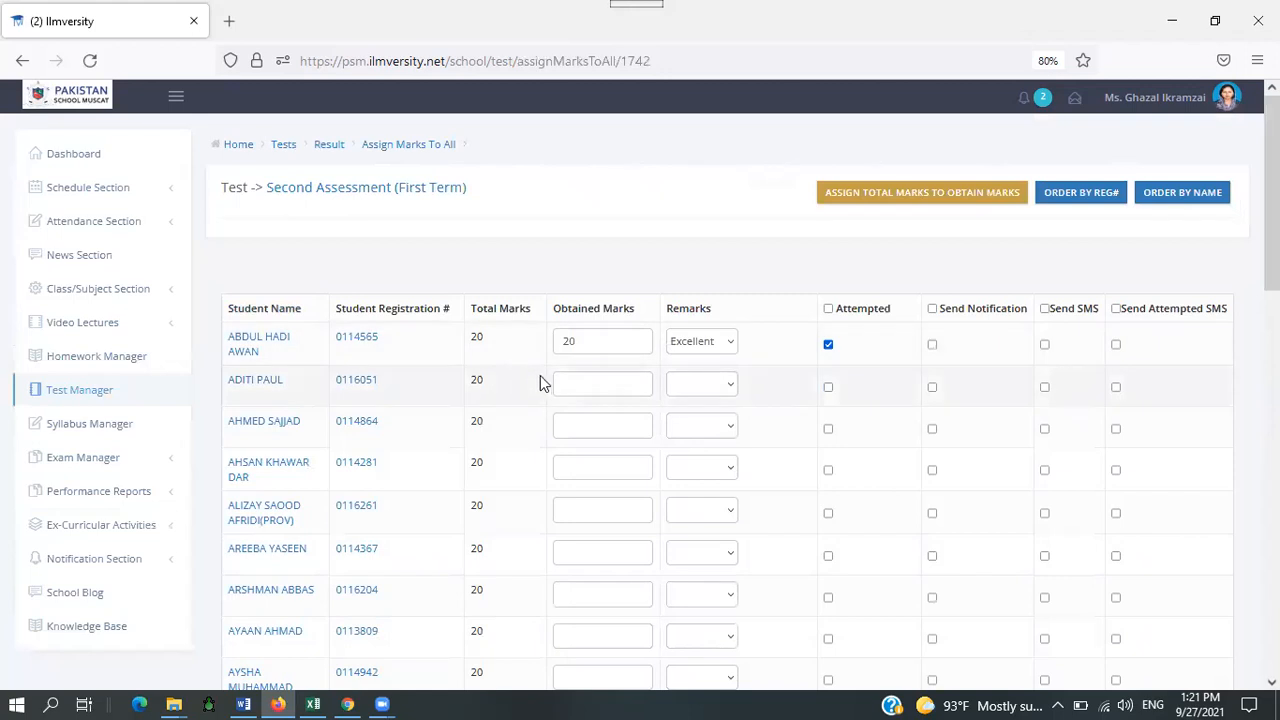
Enter 19 obtained marks with the remark Excellent for the second student in the Second Assessment (First Term) test.
click(570, 377)
text(5)
text(9)
click(727, 390)
click(701, 440)
Try the Other remark for the second student without custom text, and restore the remark to Excellent.
click(730, 390)
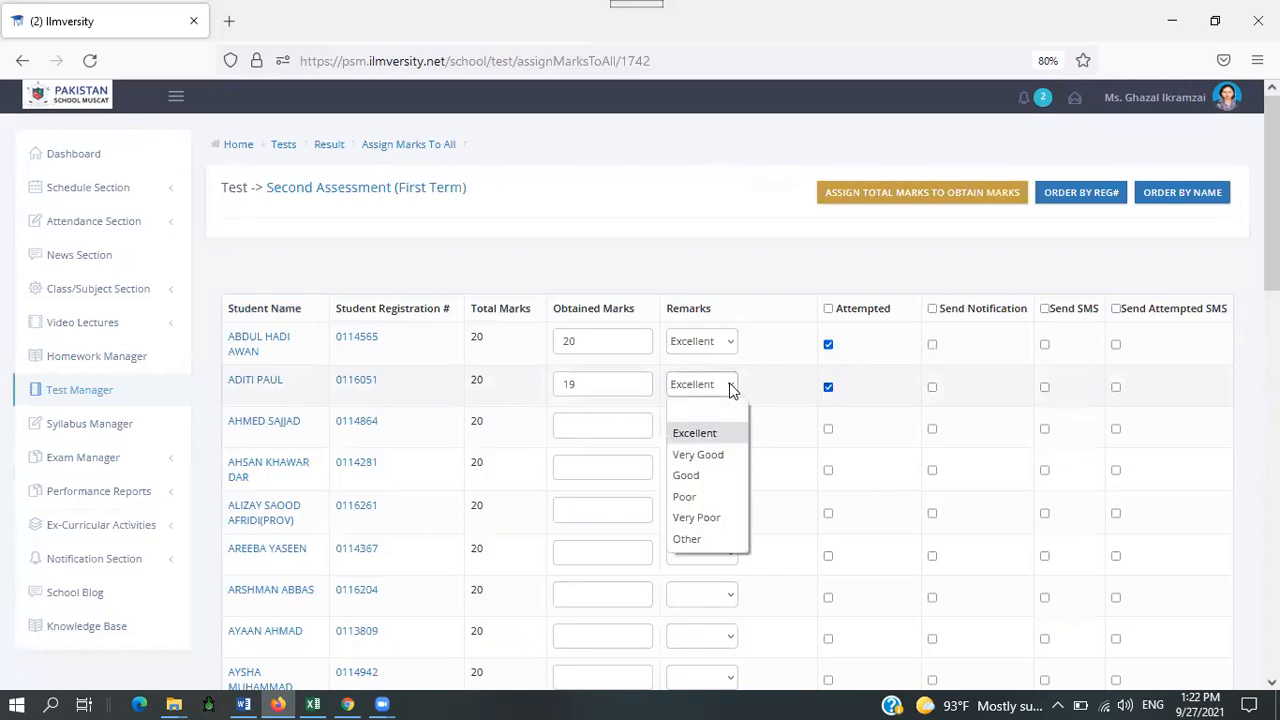
click(688, 539)
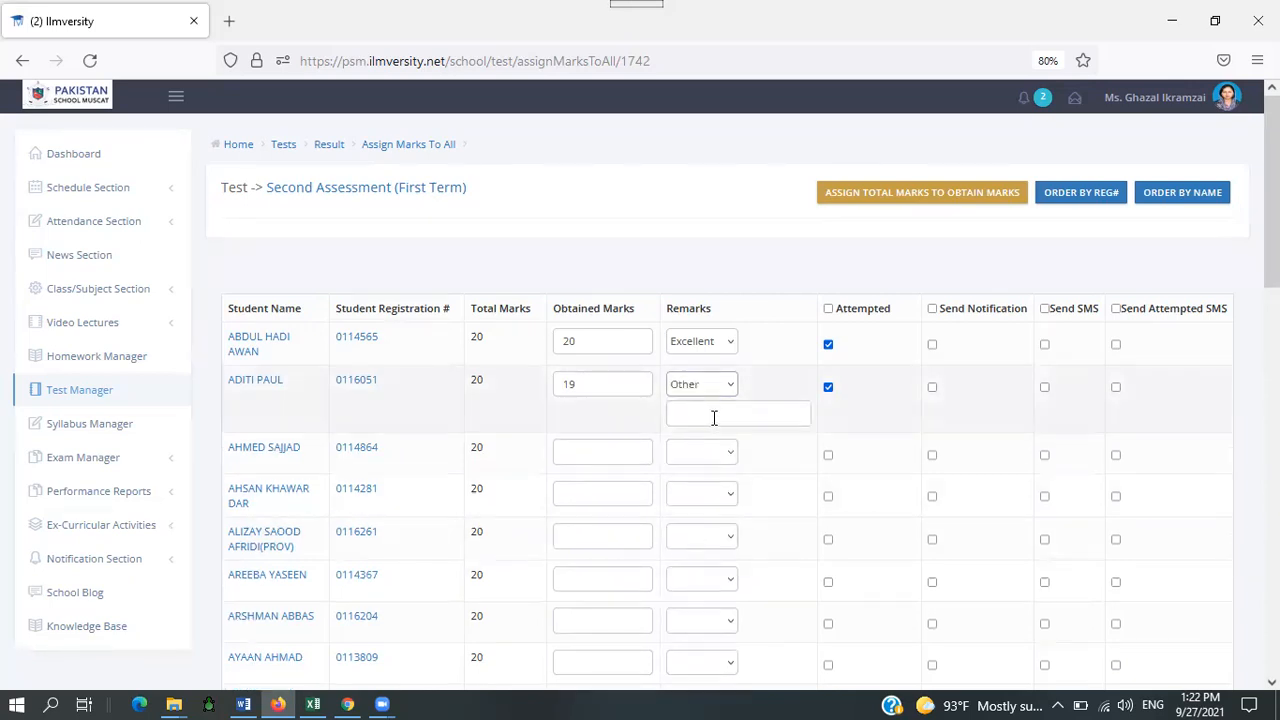
click(731, 386)
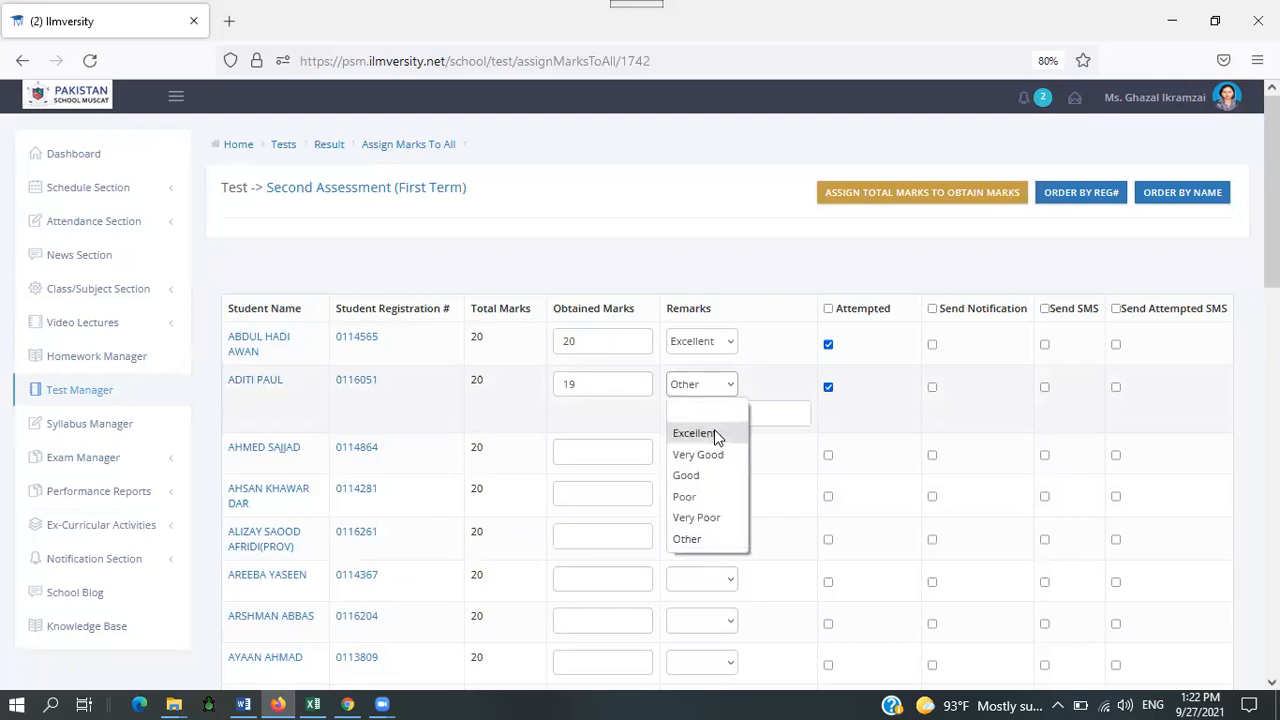
click(714, 433)
Save the Second Assessment marks and return to the tests list to check the result status of class 3 (D).
drag(1272, 192, 1272, 590)
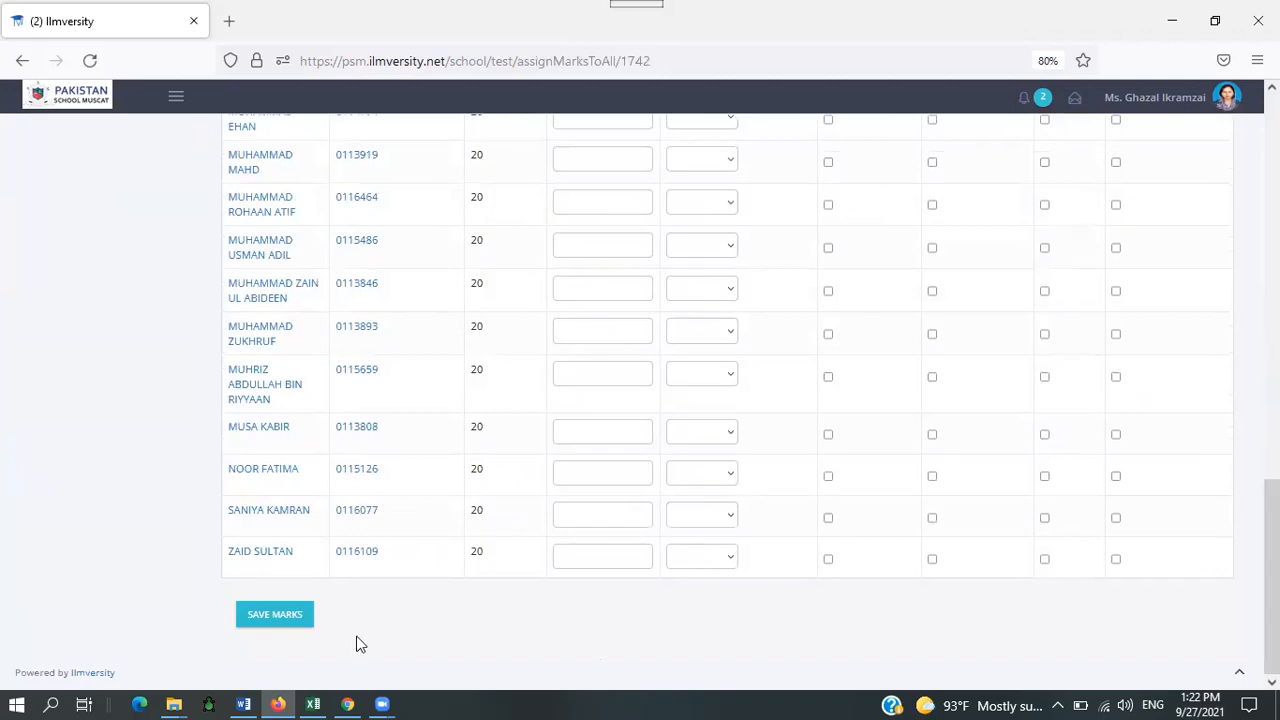
click(280, 612)
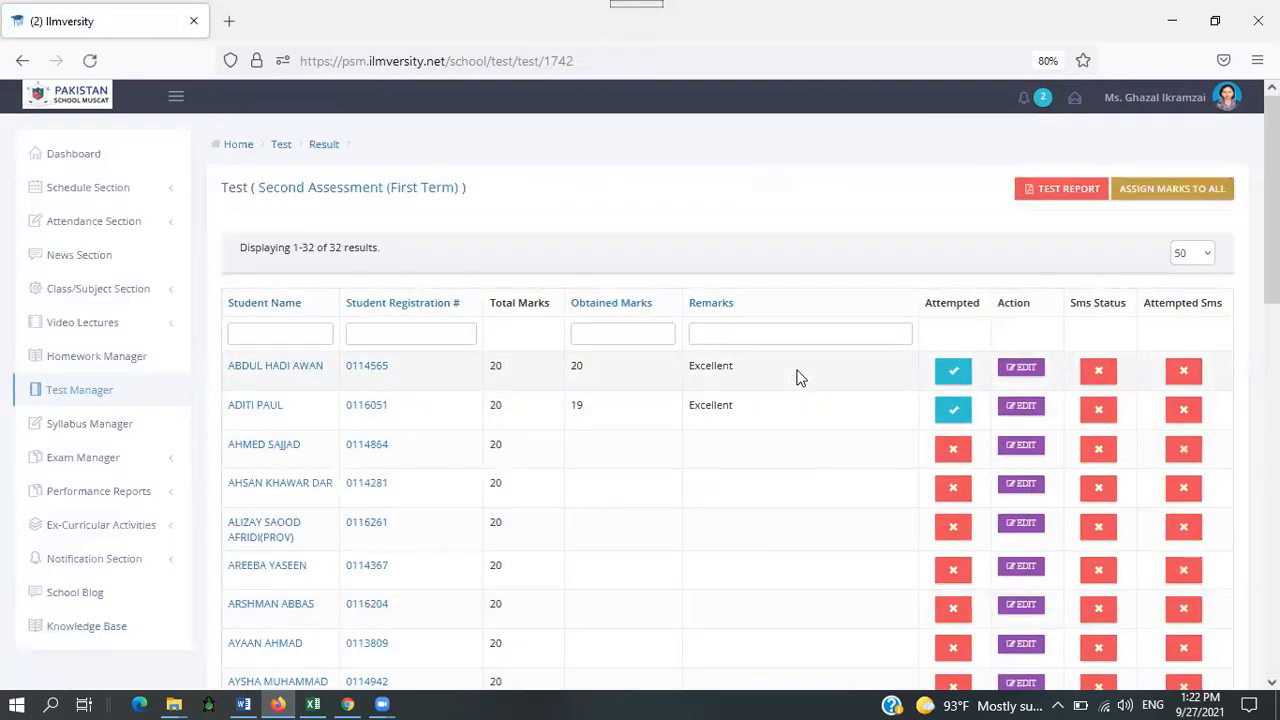
click(281, 145)
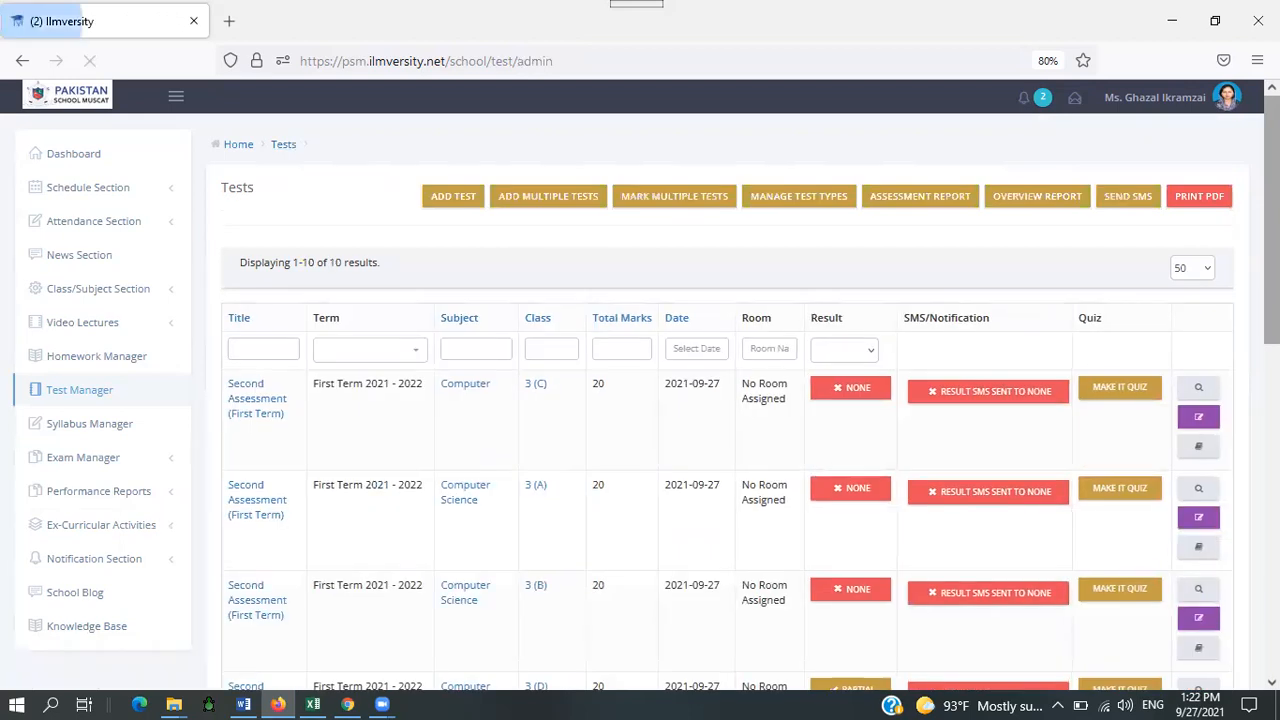
scroll(656, 568, down, 3)
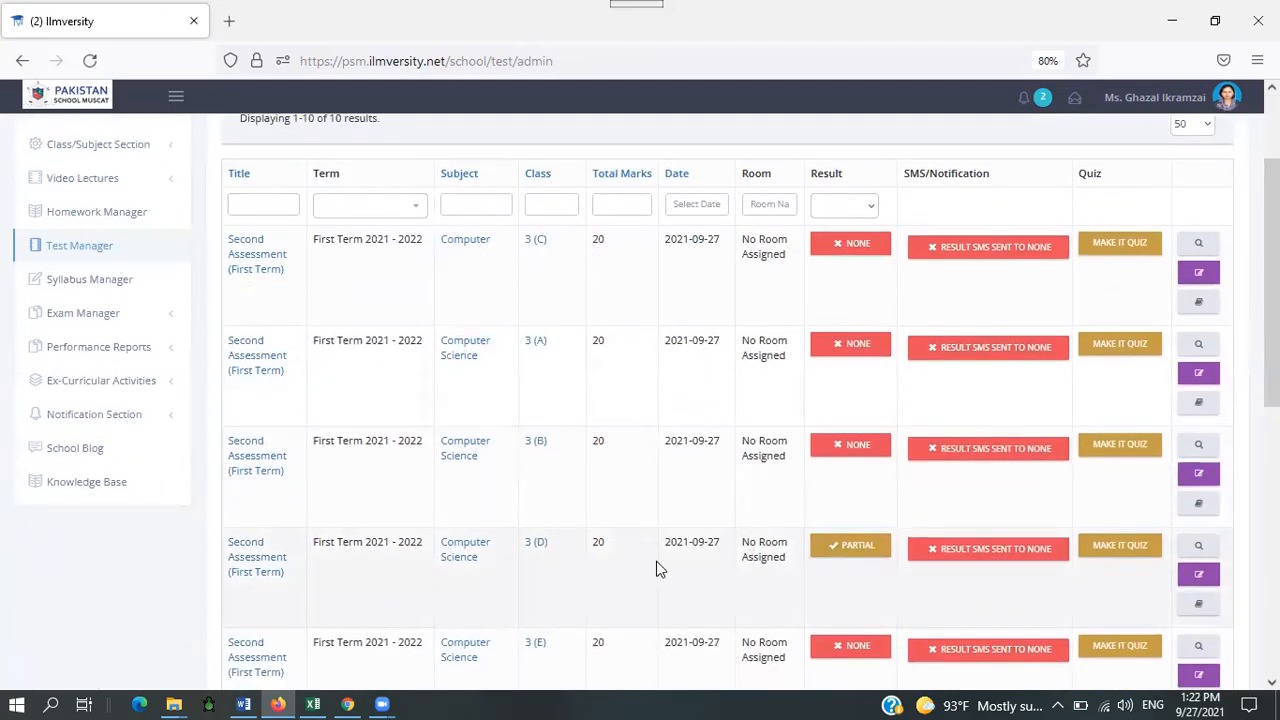